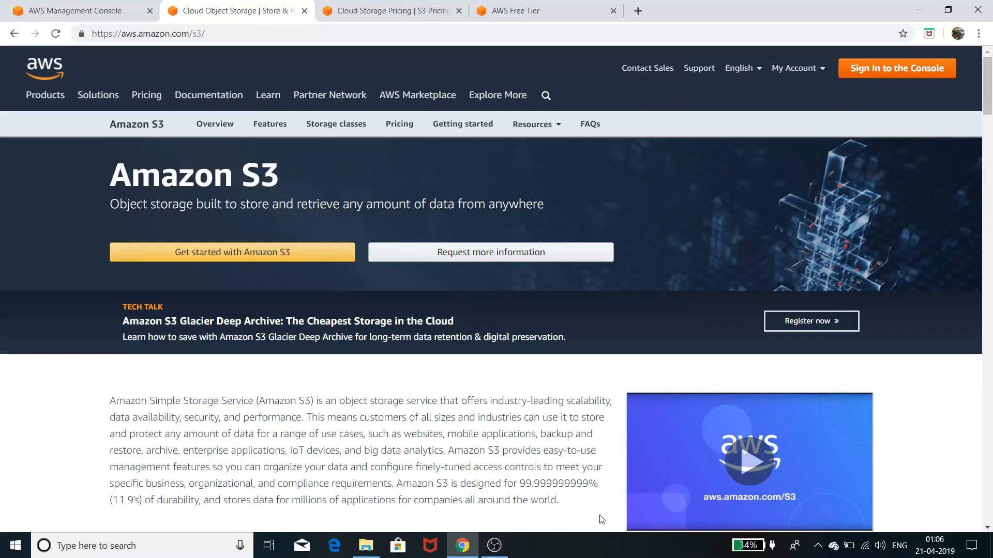
# Review the AWS Free Tier details for Amazon S3 storage and expand the Amazon RDS offer.
pyautogui.click(522, 9)
pyautogui.moveTo(588, 221)
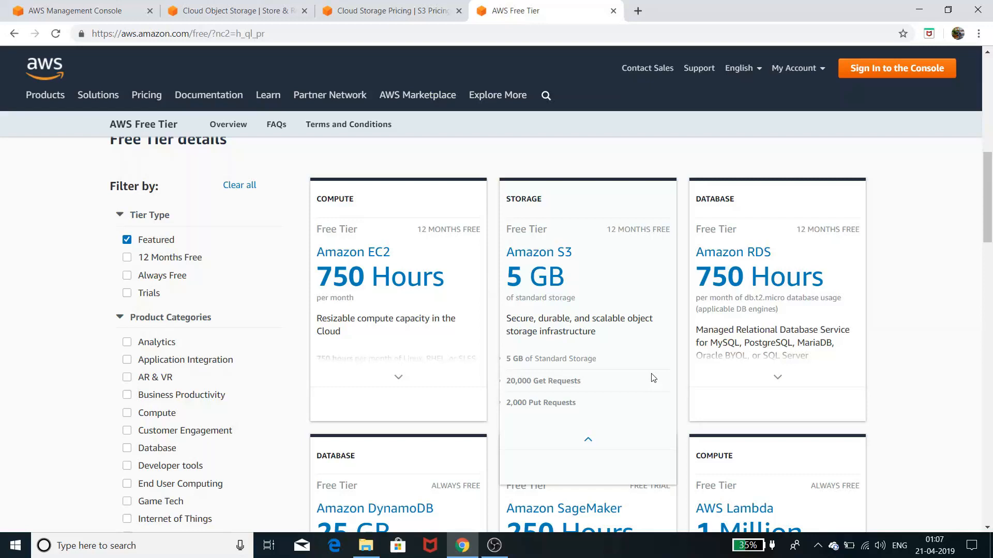
pyautogui.click(777, 377)
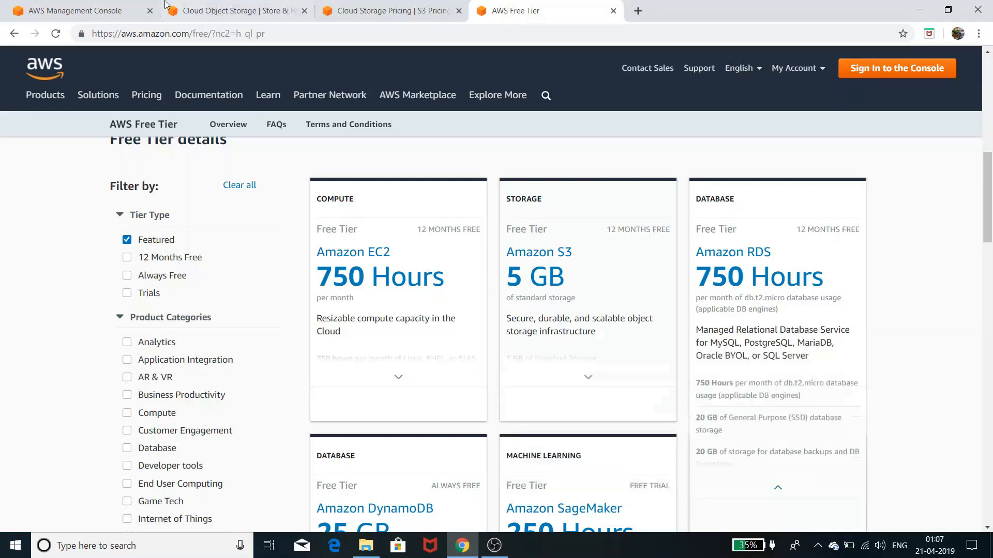
# Return to the AWS Management Console and open the S3 service.
pyautogui.click(102, 13)
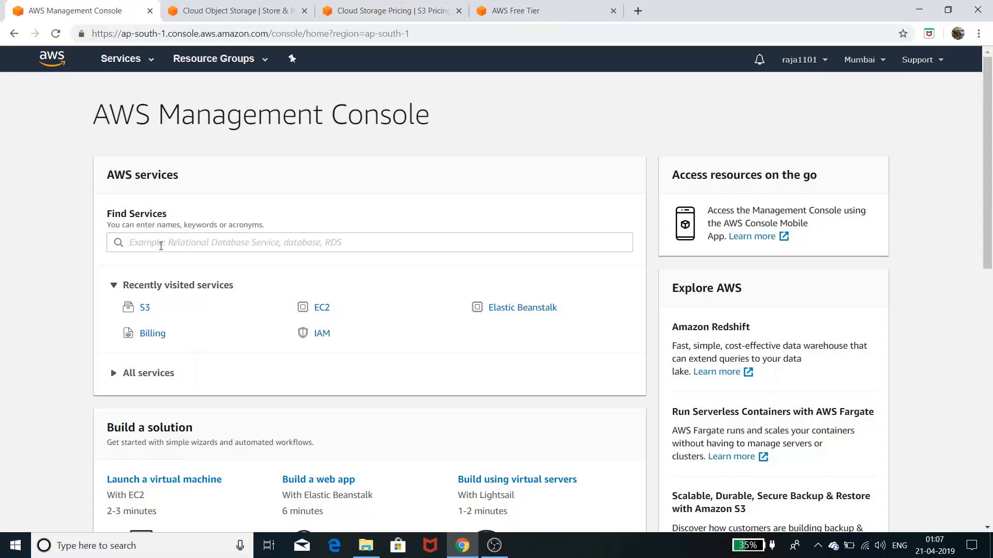
pyautogui.click(162, 243)
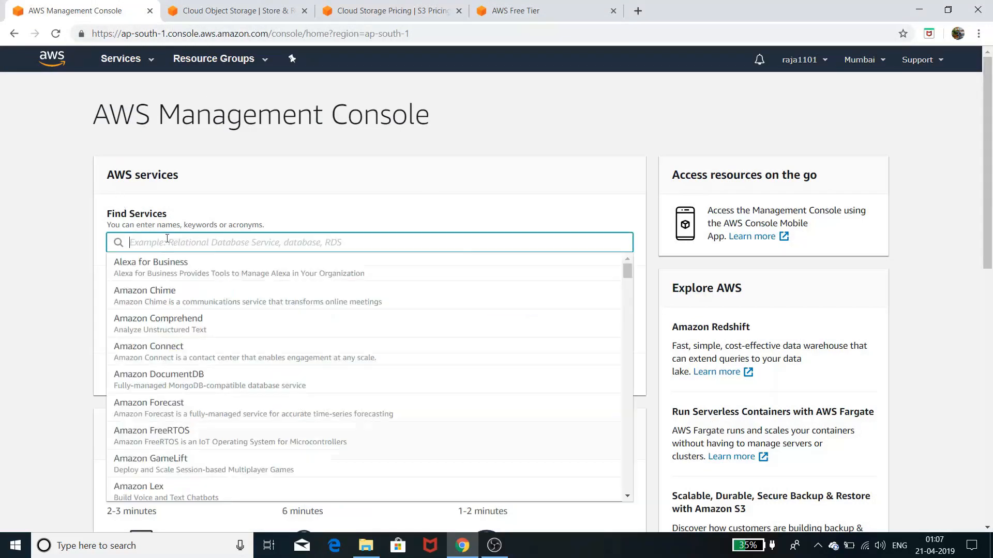
pyautogui.click(245, 209)
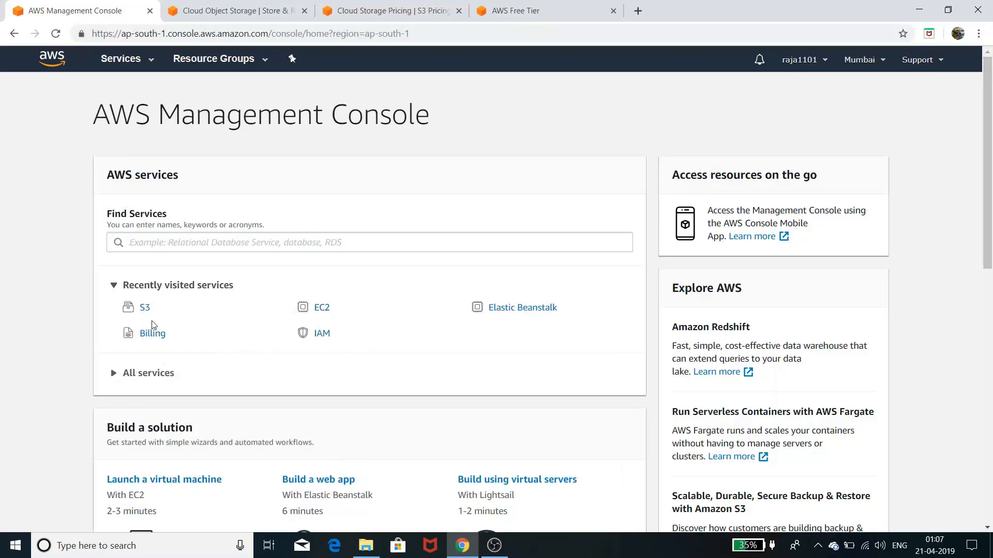
pyautogui.click(145, 309)
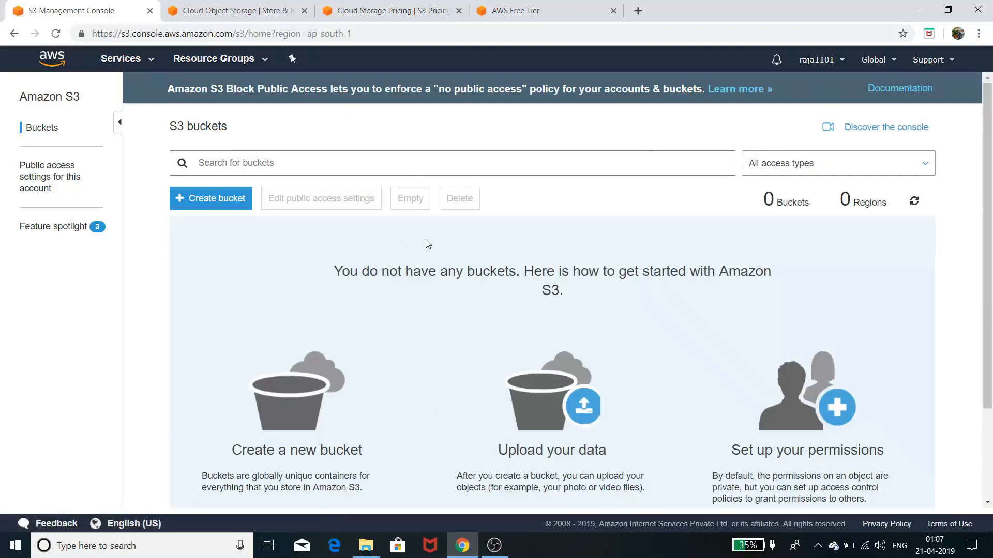
# Start a new bucket named myfirstweb12345 in the Asia Pacific (Mumbai) region.
pyautogui.click(226, 201)
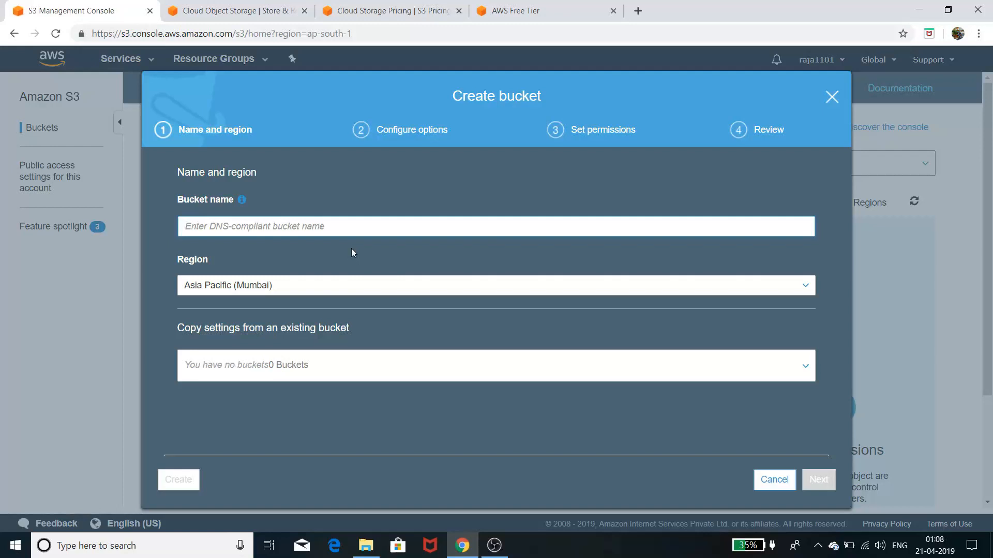
pyautogui.write('myfl')
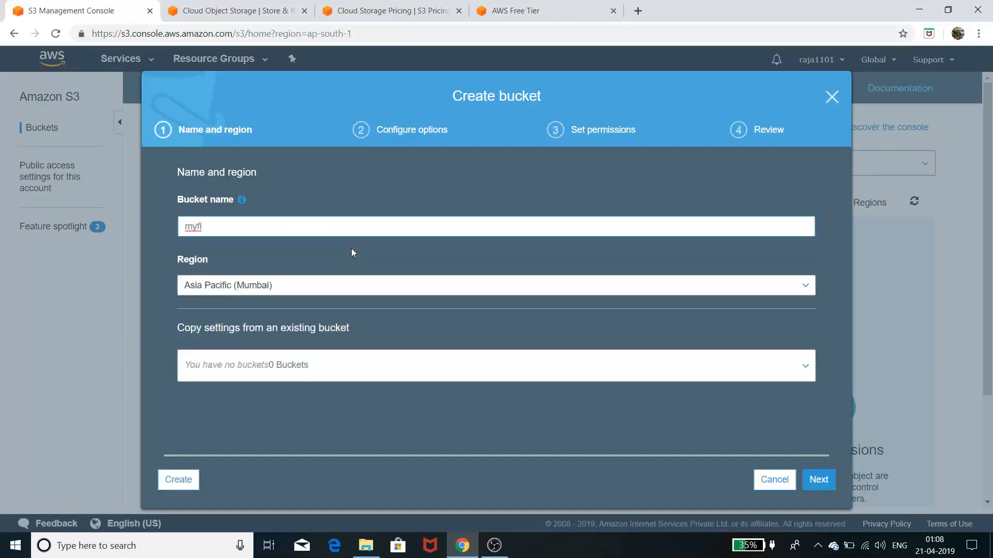
pyautogui.press('BackSpace')
pyautogui.write('irstweb12345')
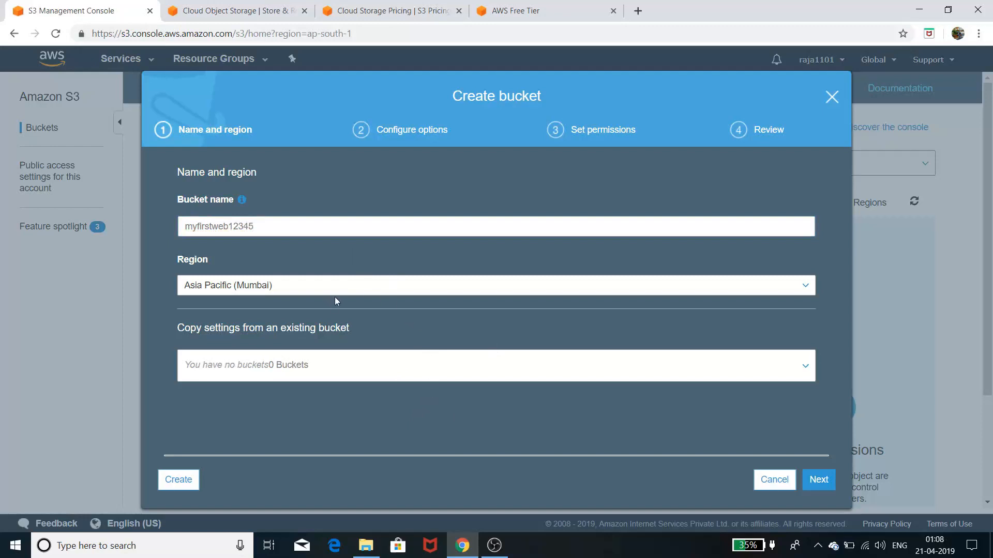
pyautogui.click(435, 286)
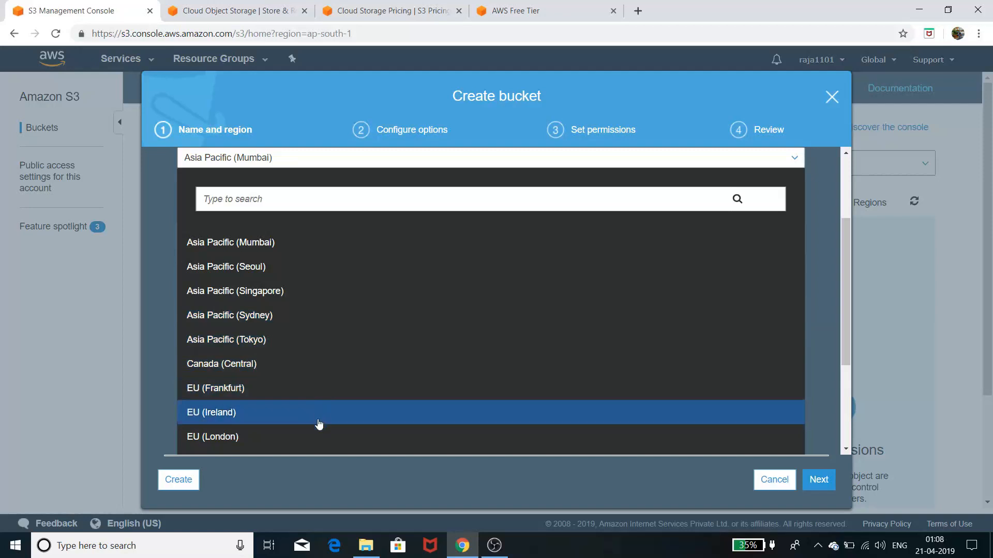
pyautogui.moveTo(844, 331); pyautogui.dragTo(851, 420)
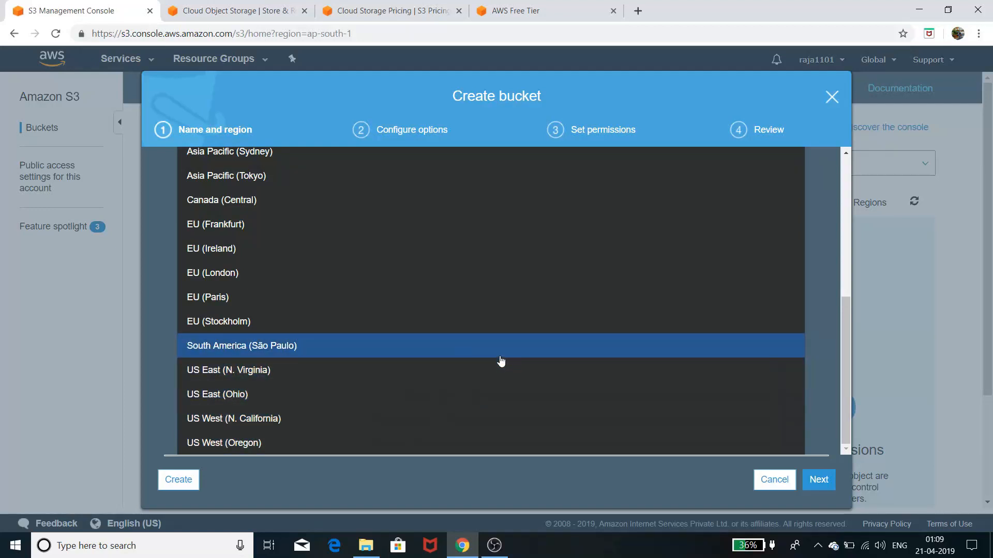
pyautogui.scroll(5, 501, 360)
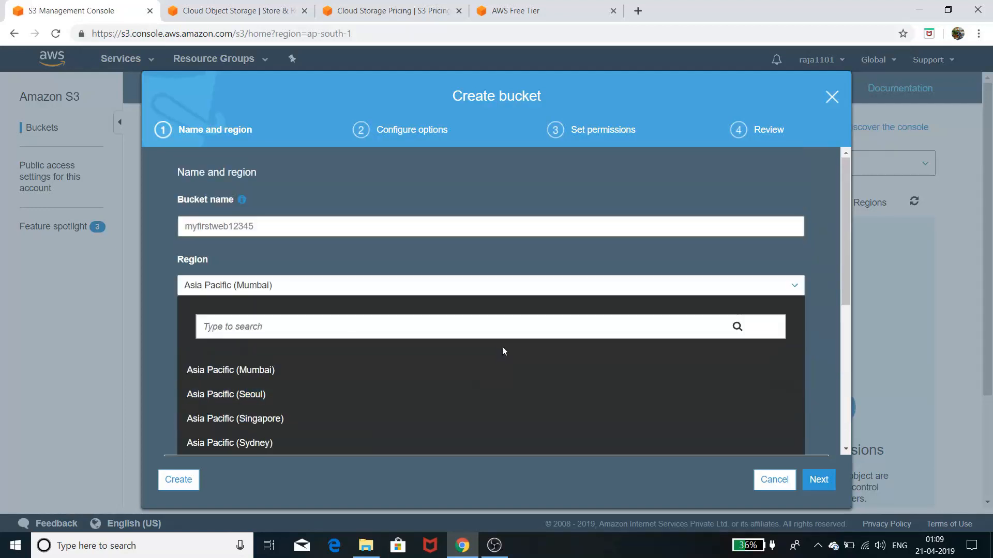
pyautogui.click(376, 369)
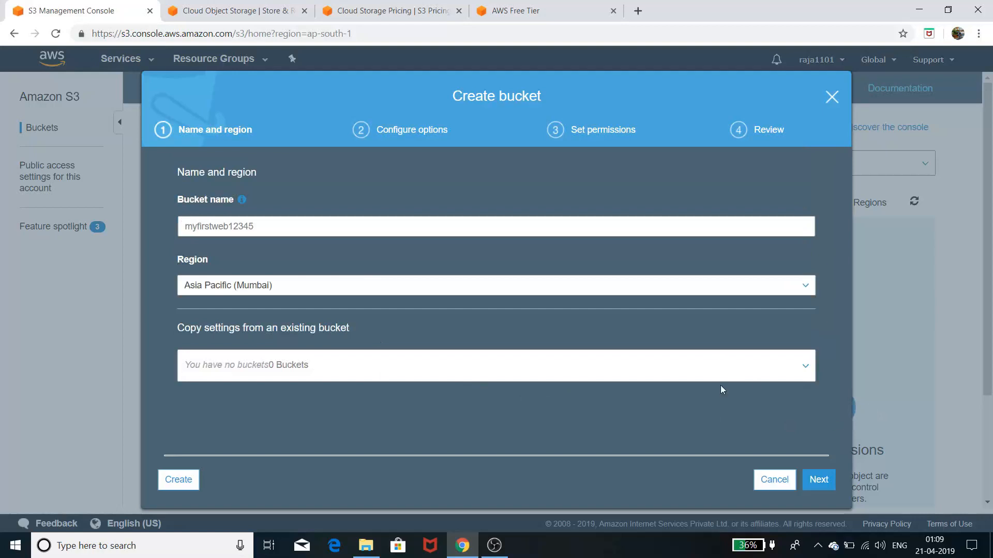
# Accept the bucket's name and region, and keep the default versioning, logging, tag, encryption and monitoring options.
pyautogui.click(812, 479)
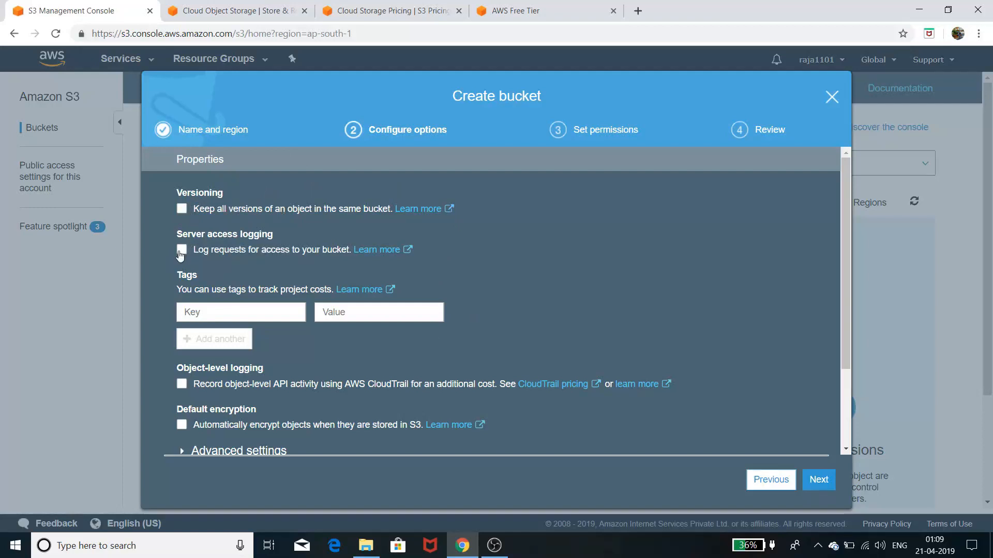
pyautogui.scroll(-2, 230, 265)
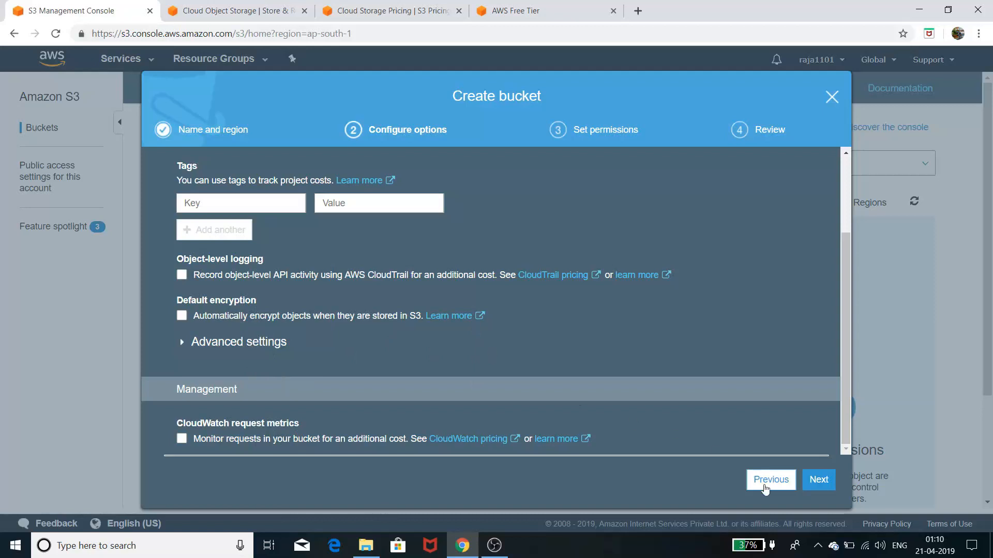
pyautogui.click(819, 481)
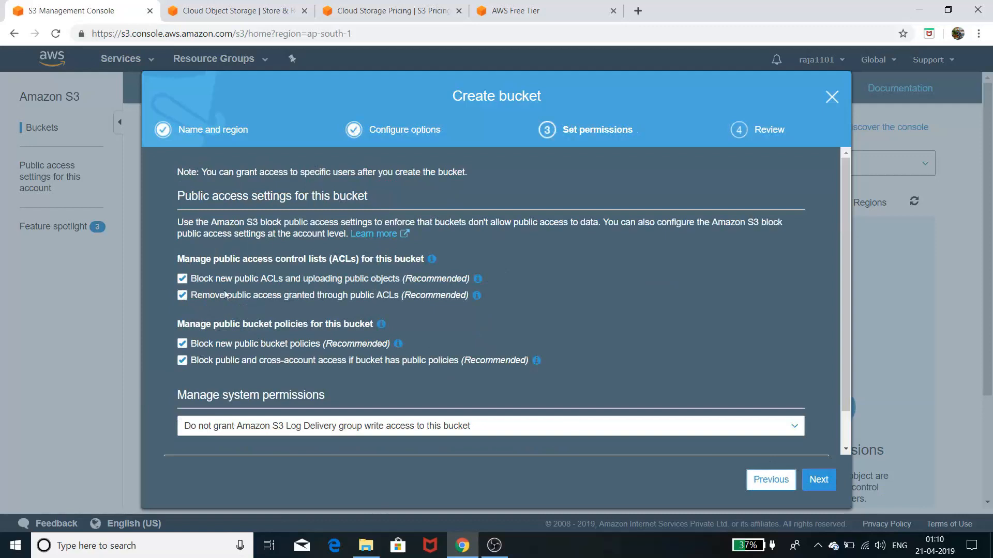
# Turn off the blocking of new public ACLs, new public bucket policies and public cross-account access, and create the bucket.
pyautogui.click(182, 278)
pyautogui.click(182, 343)
pyautogui.click(182, 361)
pyautogui.click(818, 481)
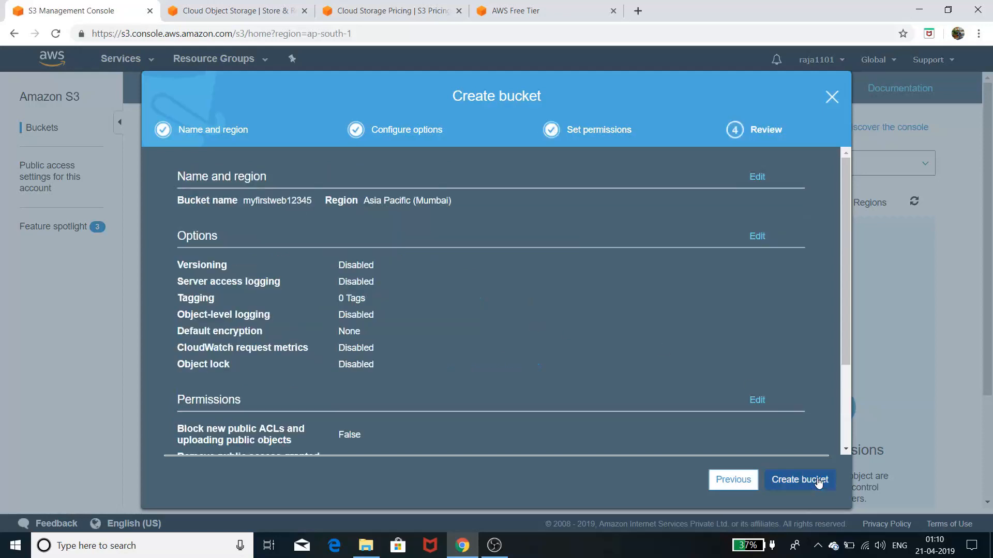
pyautogui.click(818, 481)
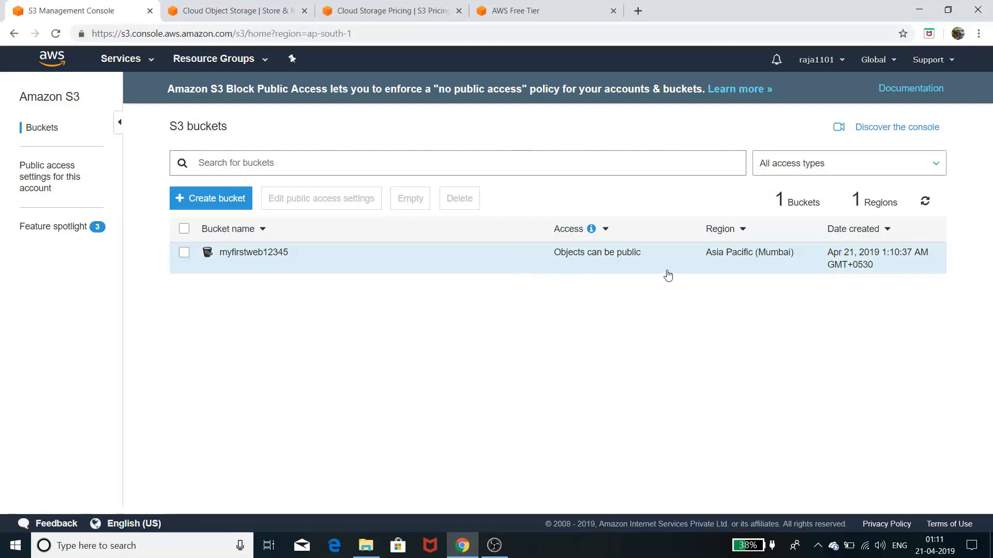
# Open the myfirstweb12345 bucket and upload all files and folders from the local website design folder to it.
pyautogui.click(618, 256)
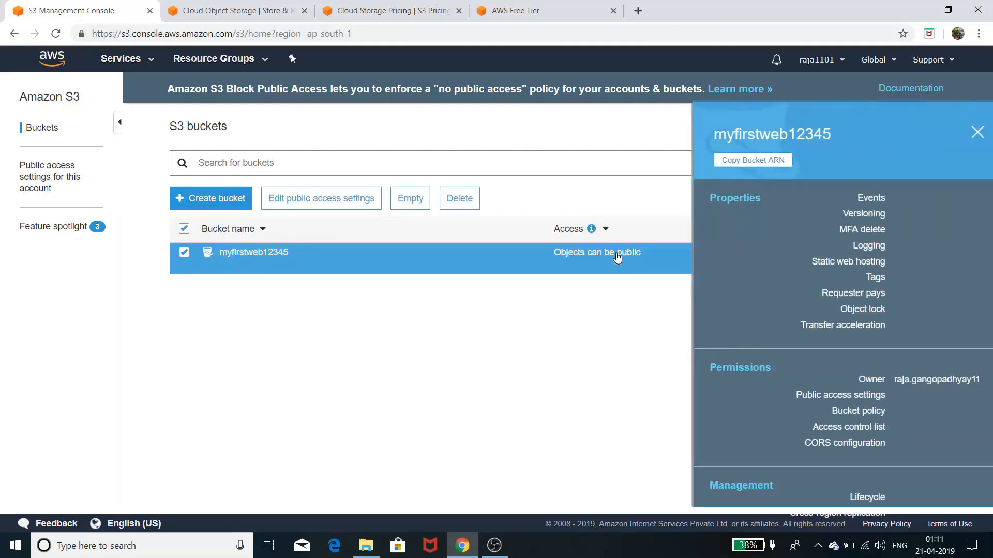
pyautogui.click(260, 253)
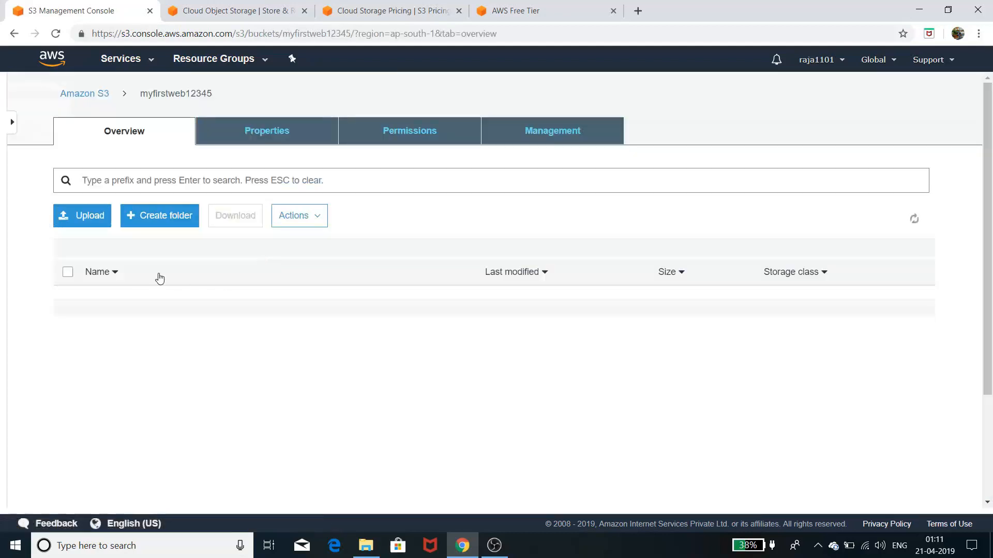
pyautogui.click(95, 220)
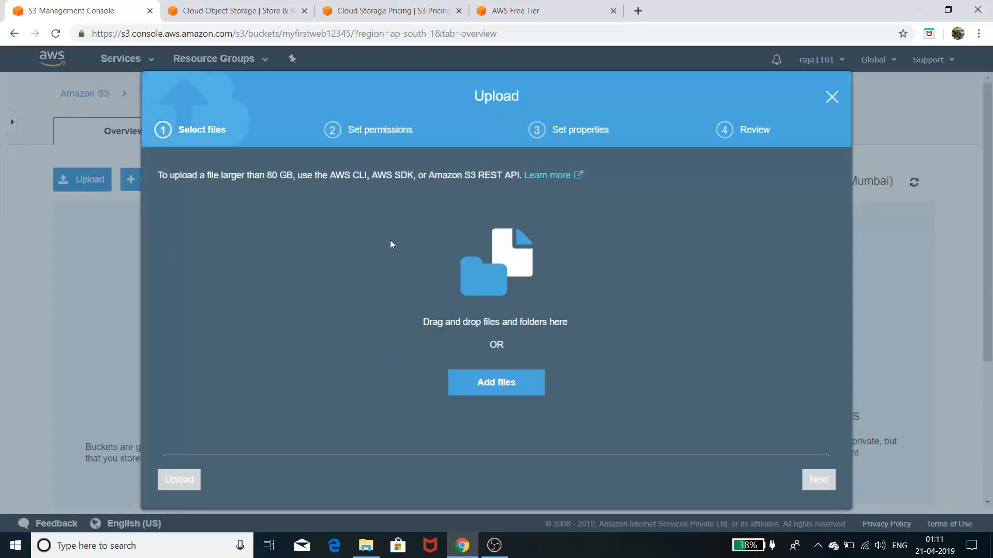
pyautogui.click(371, 546)
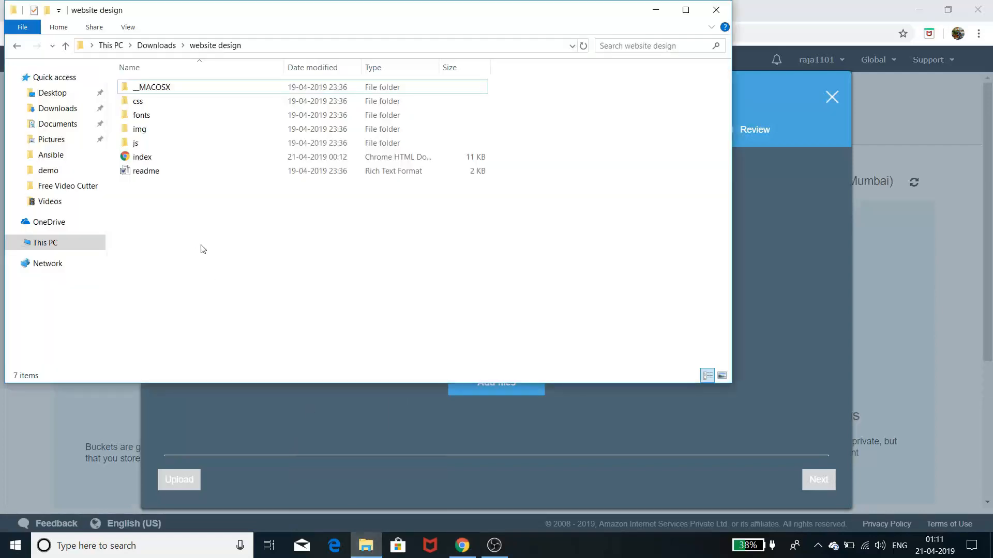
pyautogui.moveTo(206, 221); pyautogui.dragTo(119, 86)
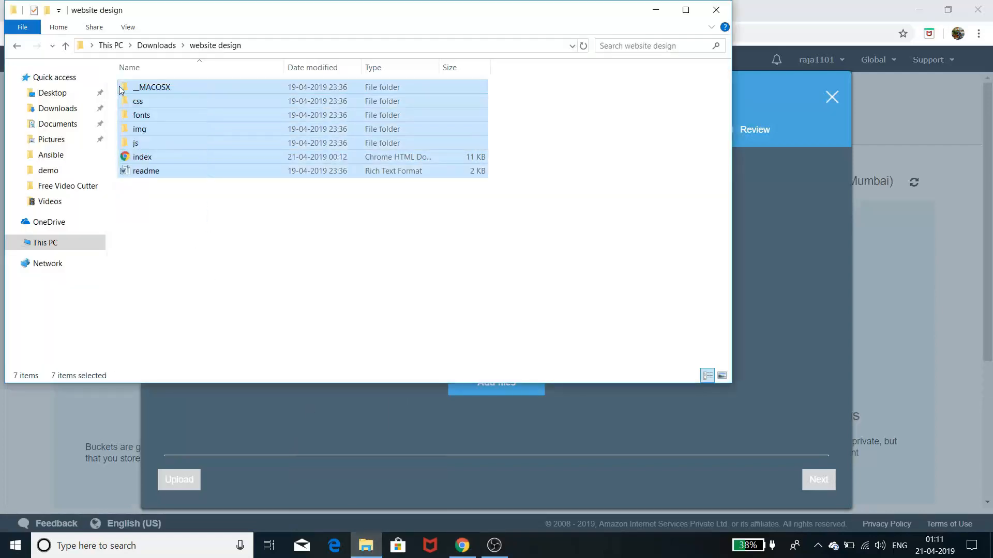
pyautogui.moveTo(155, 128); pyautogui.dragTo(321, 424)
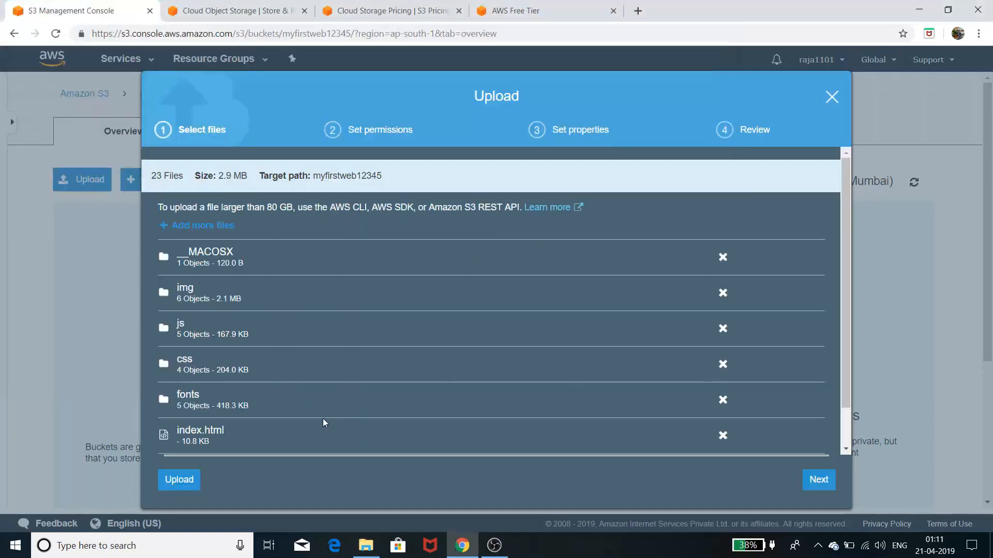
pyautogui.click(177, 480)
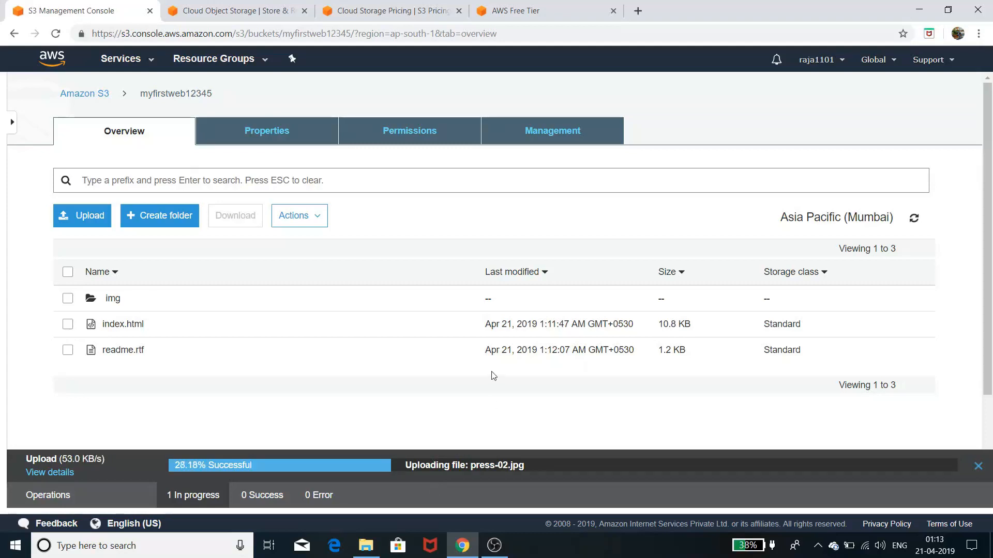
# Switch to File Explorer and open the index page of the website design folder in the browser.
pyautogui.click(367, 546)
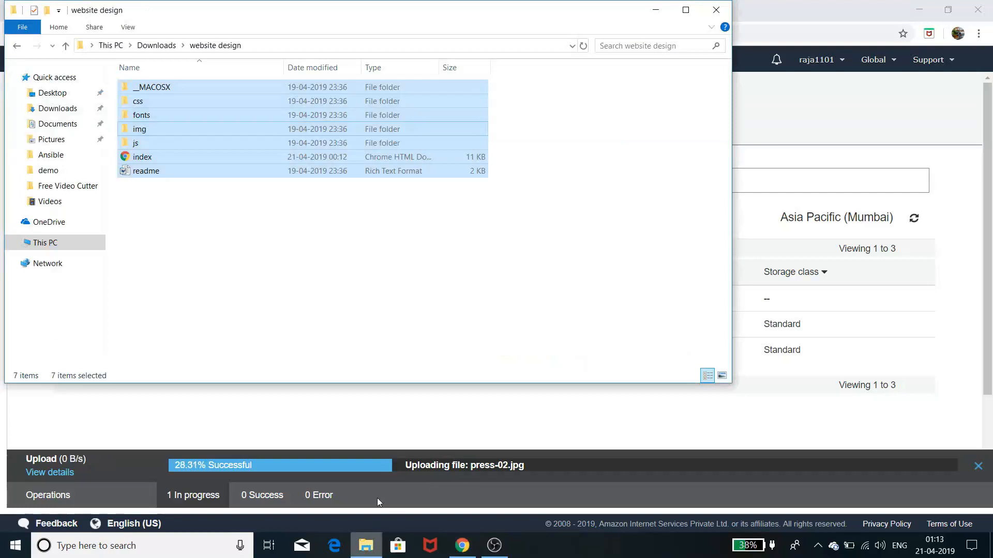
pyautogui.click(346, 257)
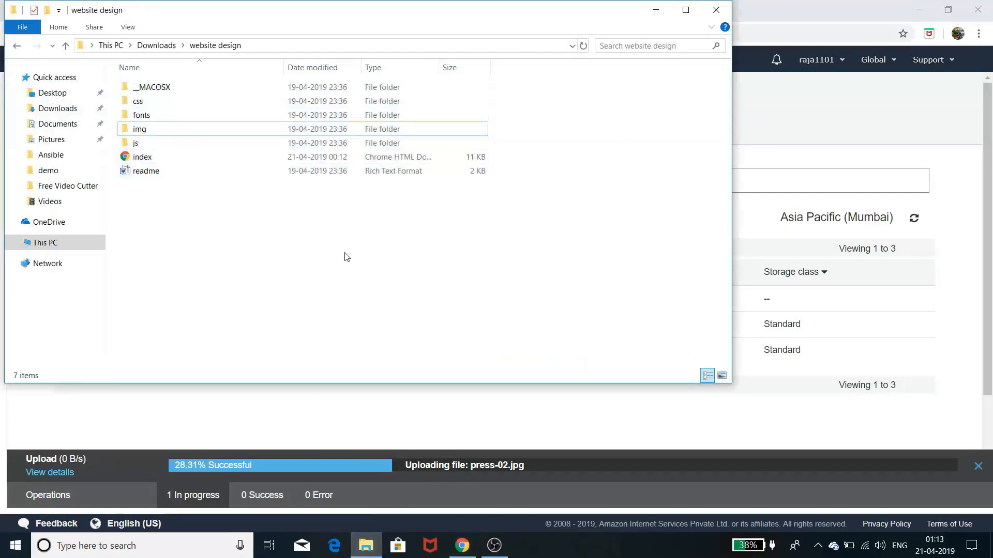
pyautogui.doubleClick(279, 163)
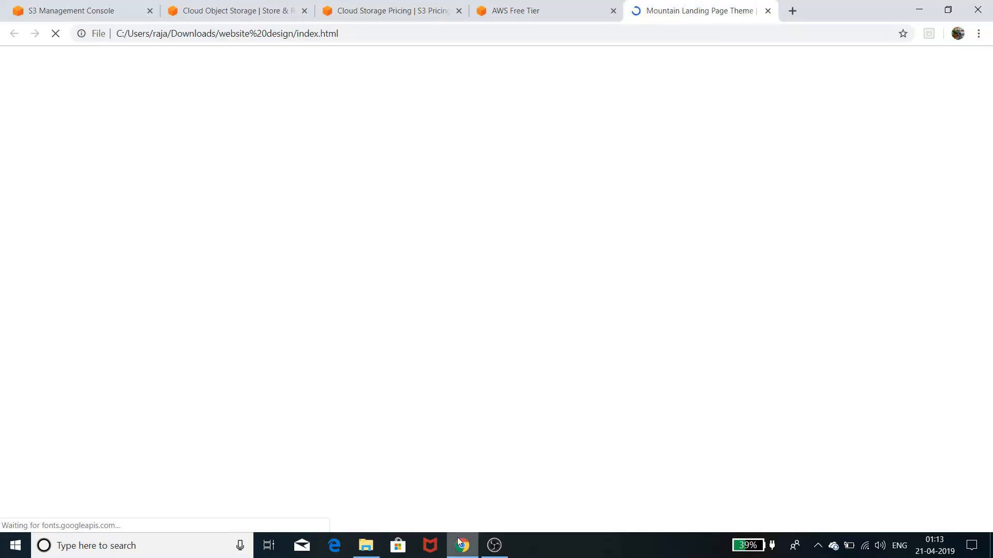
# Check the progress of the website file upload in the S3 console while the local page loads.
pyautogui.click(81, 9)
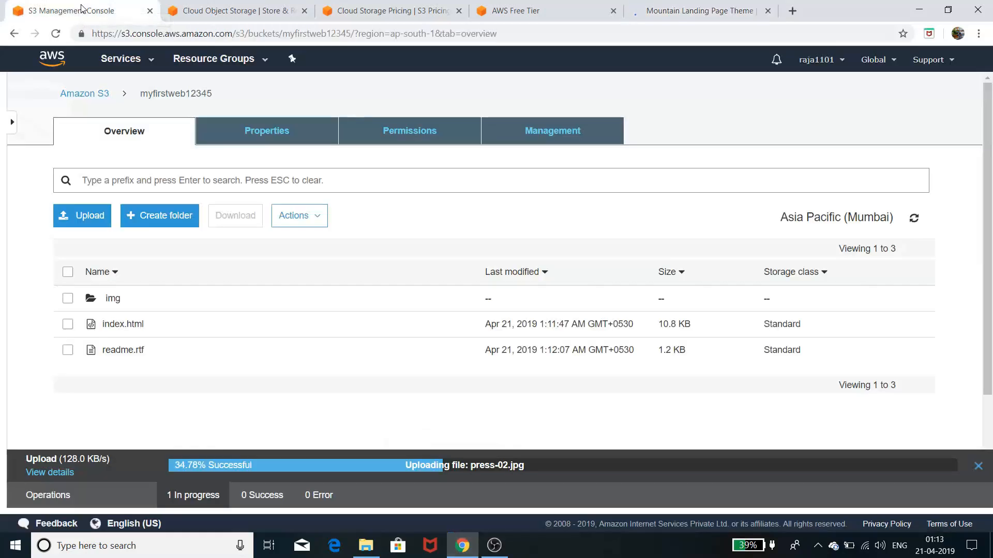
pyautogui.click(650, 12)
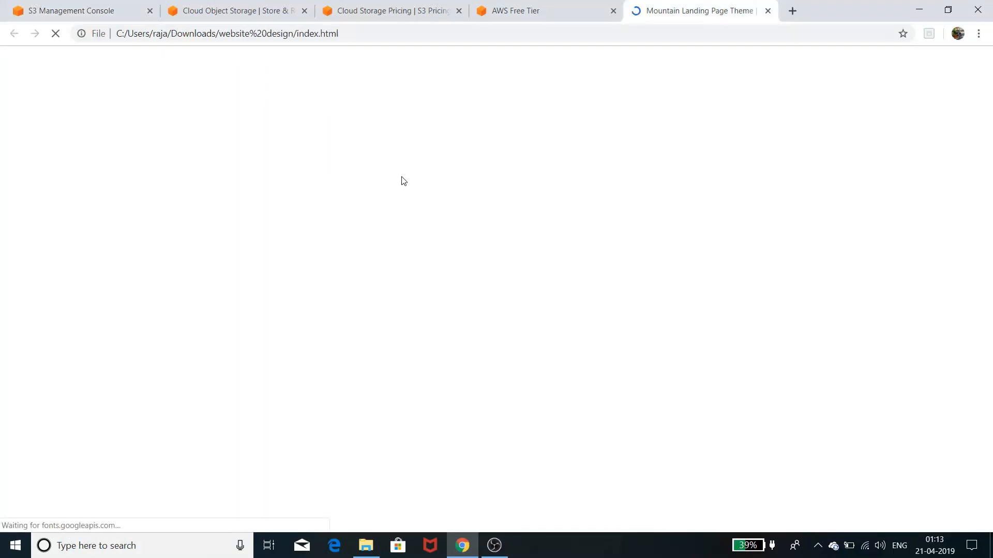
pyautogui.click(58, 9)
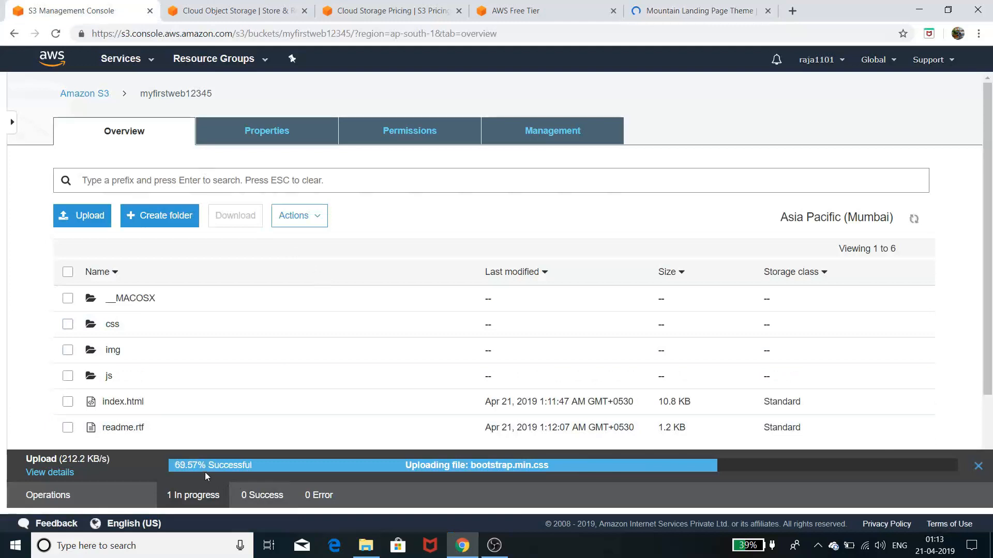
# Look through the local landing page, from its header down past the pricing section and back.
pyautogui.click(632, 5)
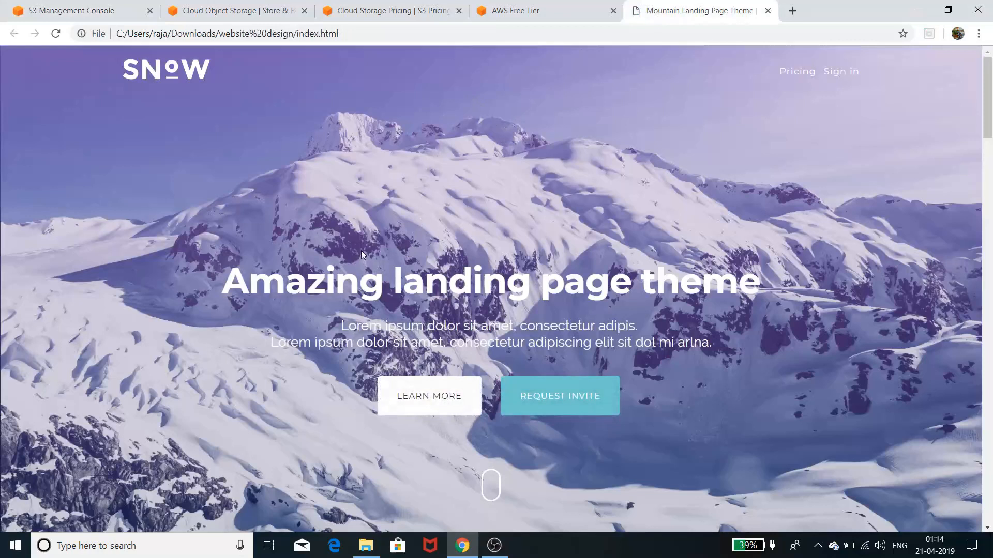
pyautogui.scroll(-10, 361, 251)
pyautogui.scroll(-4, 365, 249)
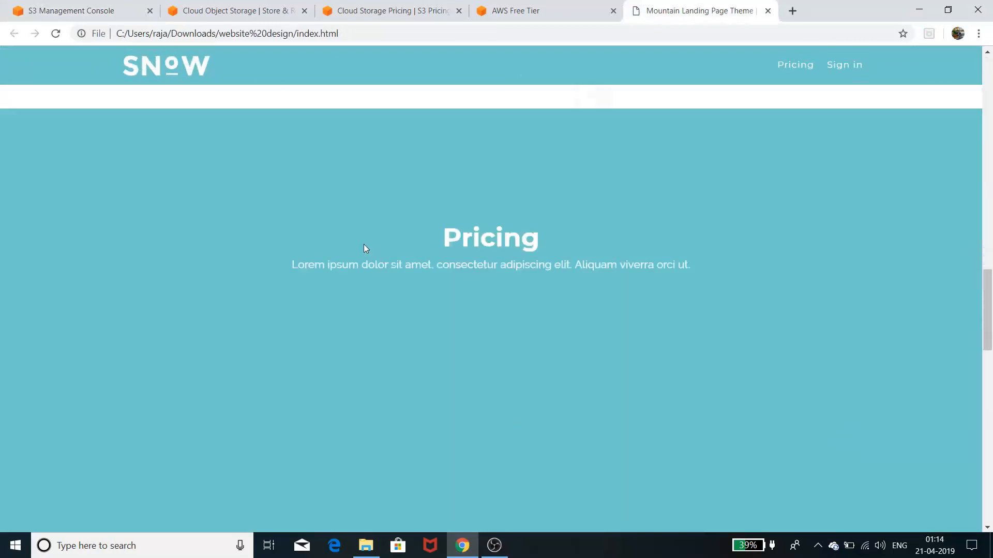
pyautogui.scroll(-10, 364, 244)
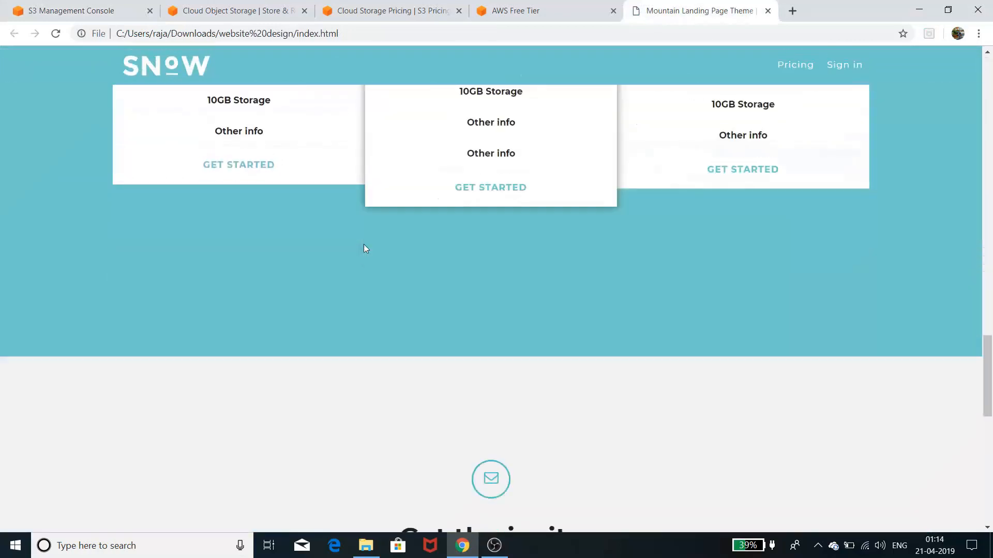
pyautogui.scroll(15, 366, 242)
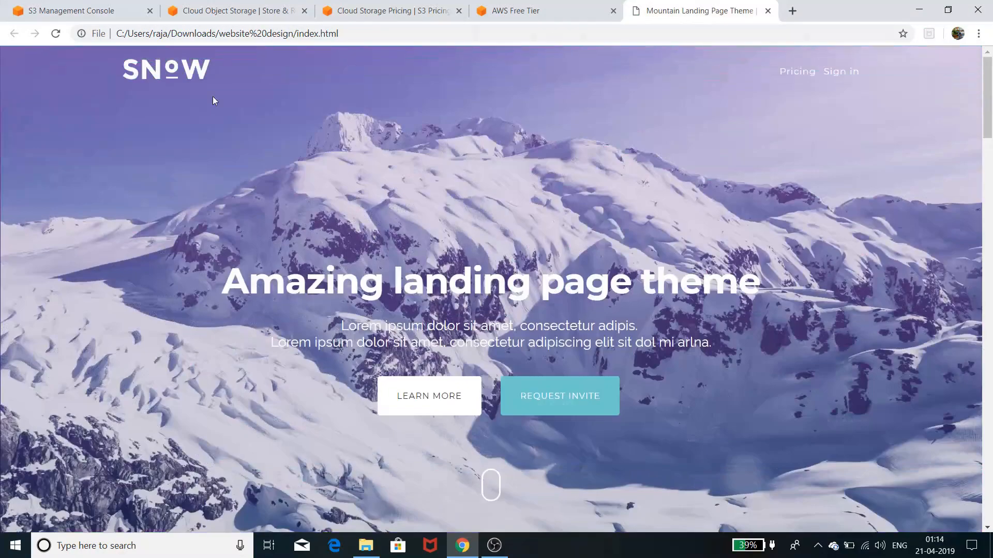
# Return to the S3 console and make all uploaded files and folders in the myfirstweb12345 bucket public.
pyautogui.click(93, 11)
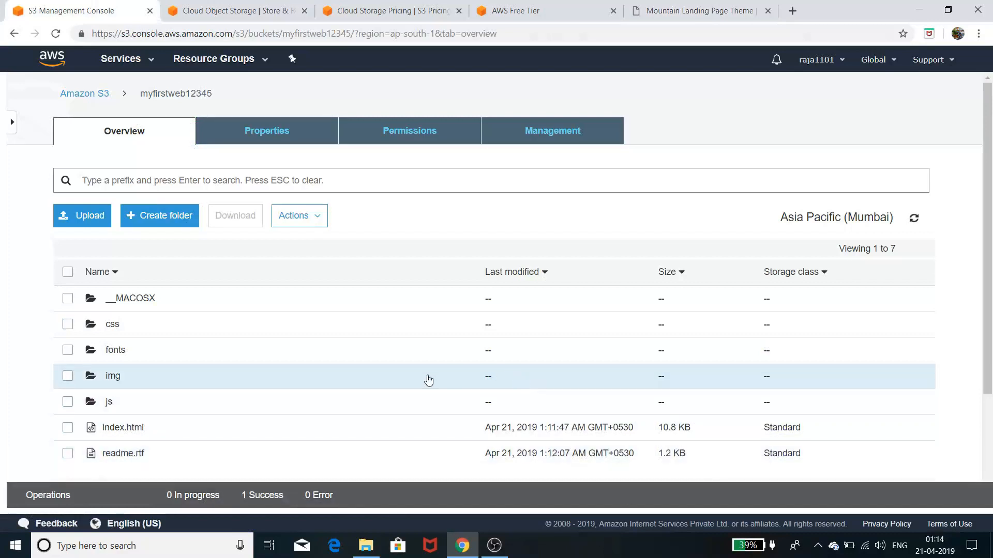
pyautogui.scroll(-2, 430, 378)
pyautogui.scroll(2, 434, 375)
pyautogui.click(68, 273)
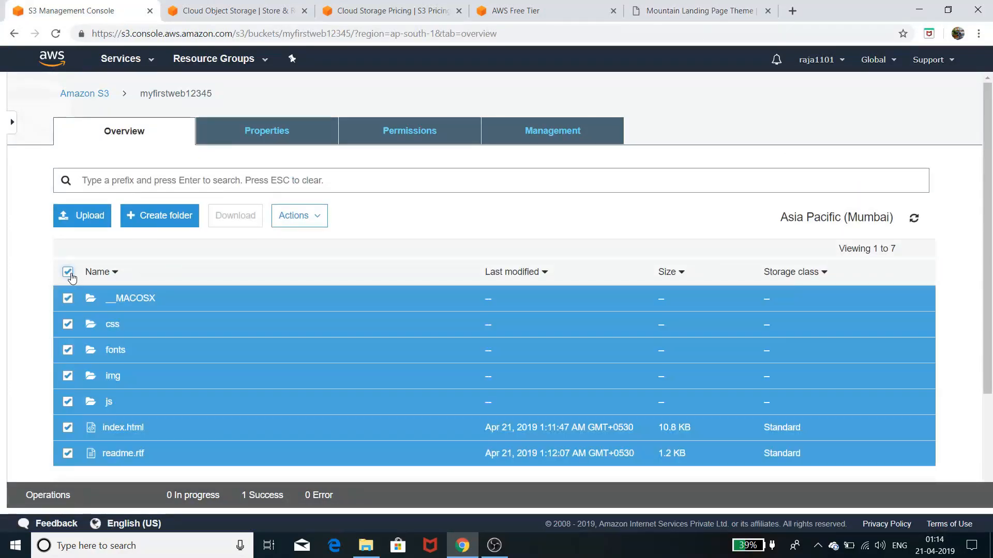
pyautogui.click(314, 218)
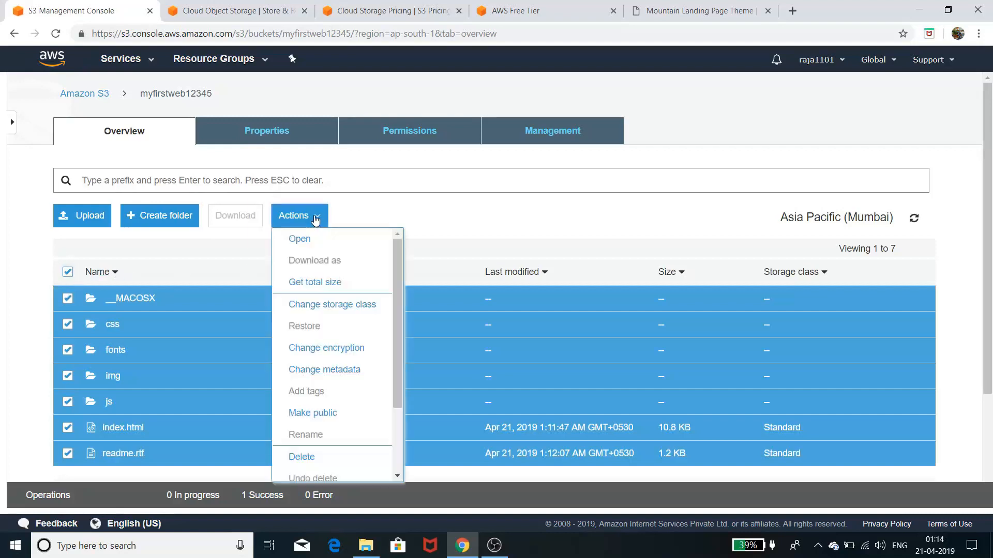
pyautogui.click(323, 413)
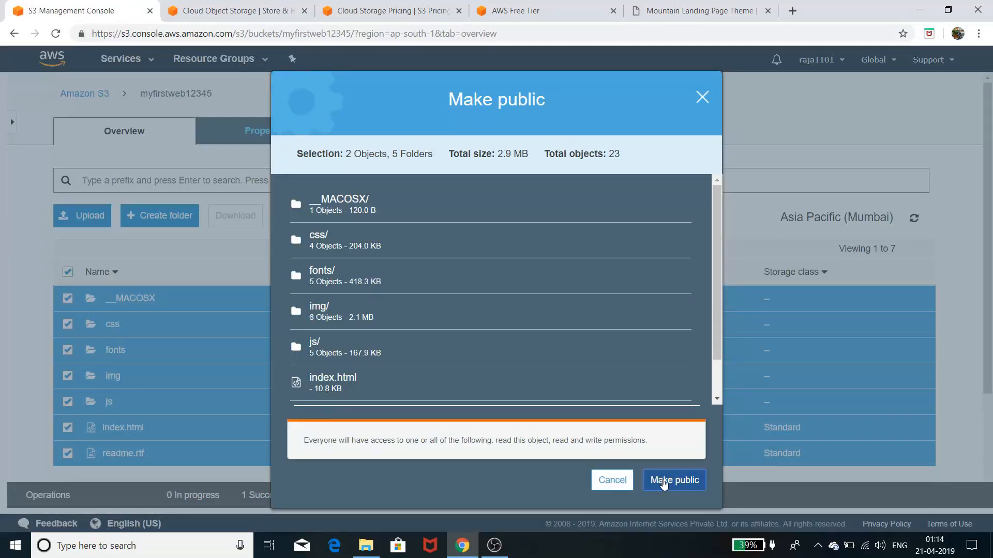
pyautogui.click(662, 481)
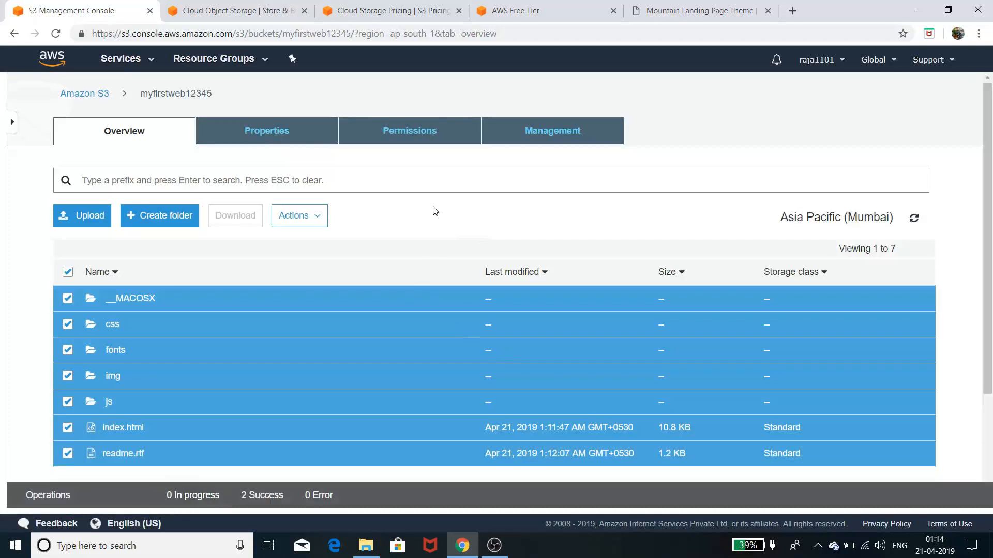
# Enable static website hosting on the bucket with index.html as the index document, and save the setting.
pyautogui.click(274, 136)
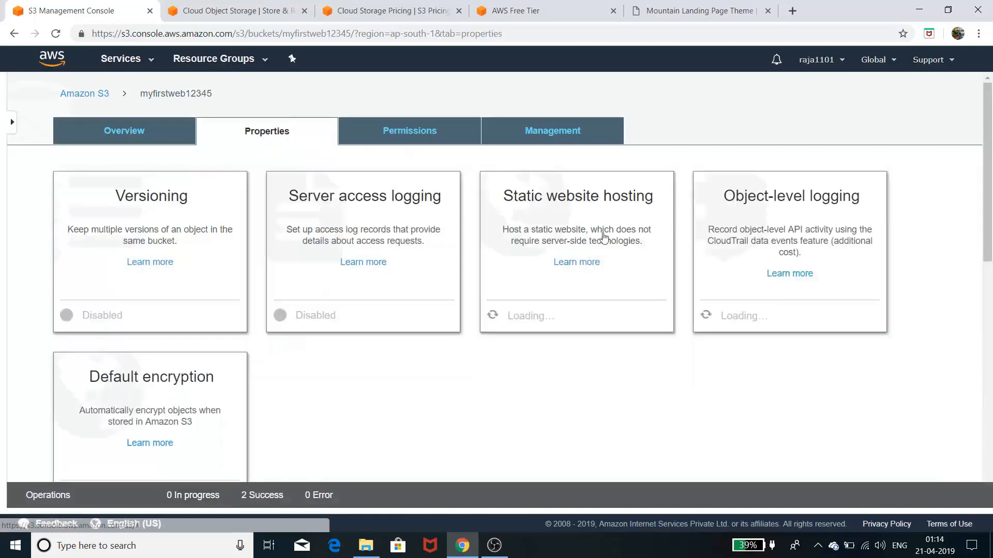
pyautogui.click(603, 293)
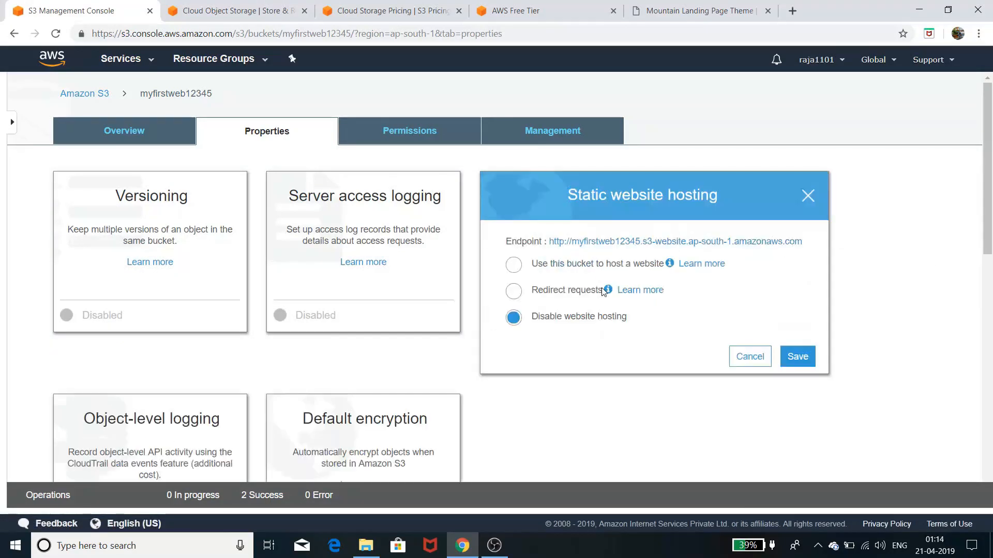
pyautogui.click(514, 266)
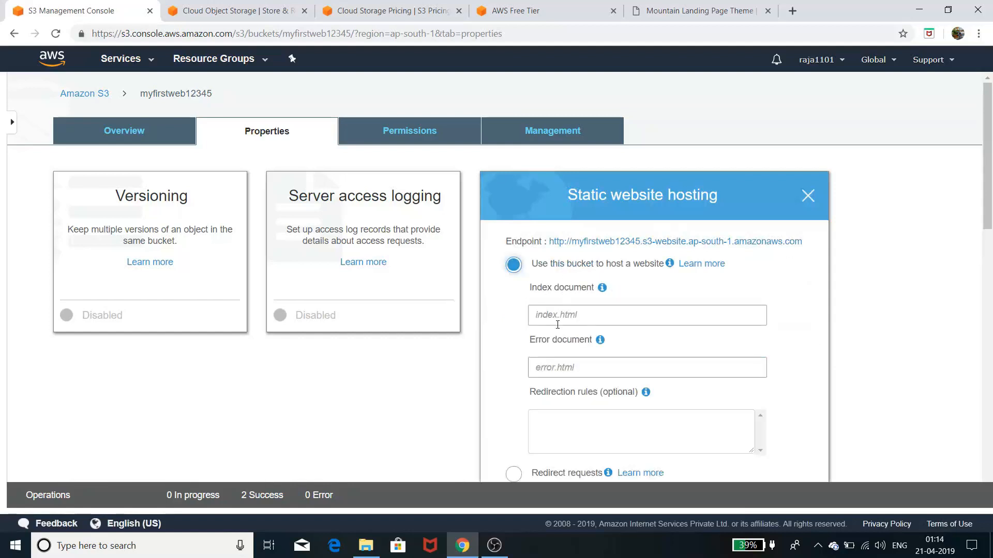
pyautogui.click(592, 318)
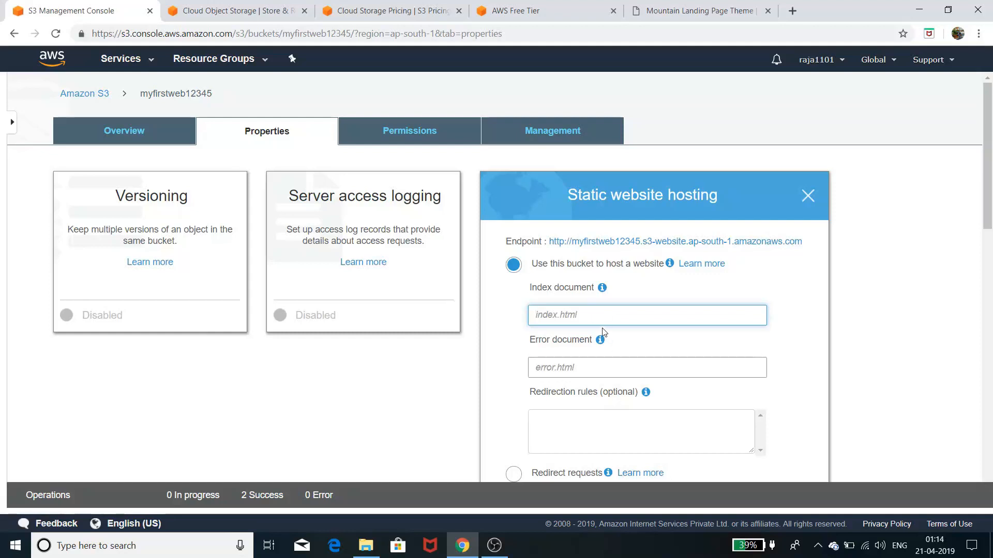
pyautogui.write('index.html')
pyautogui.scroll(-4, 806, 315)
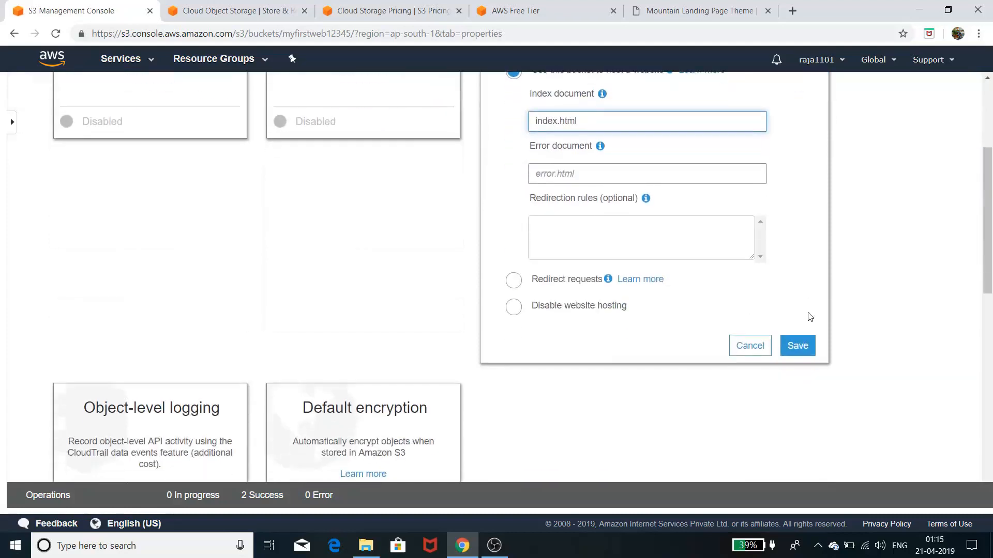
pyautogui.scroll(4, 770, 345)
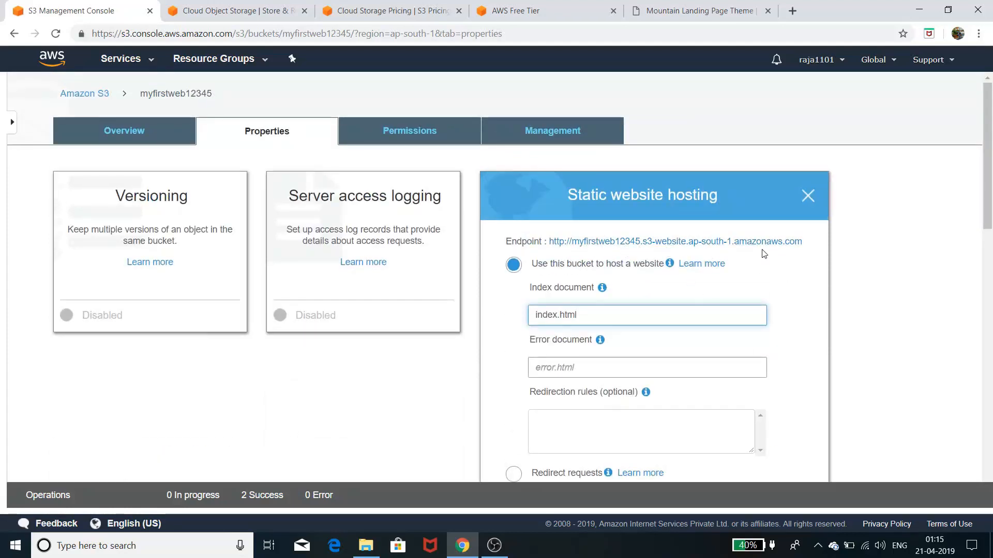
pyautogui.scroll(-4, 782, 347)
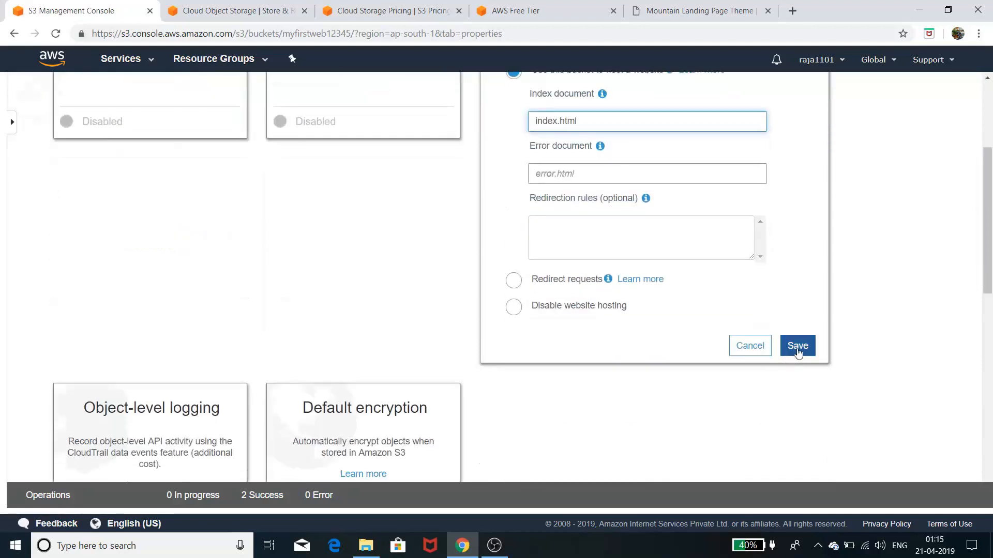
pyautogui.click(798, 350)
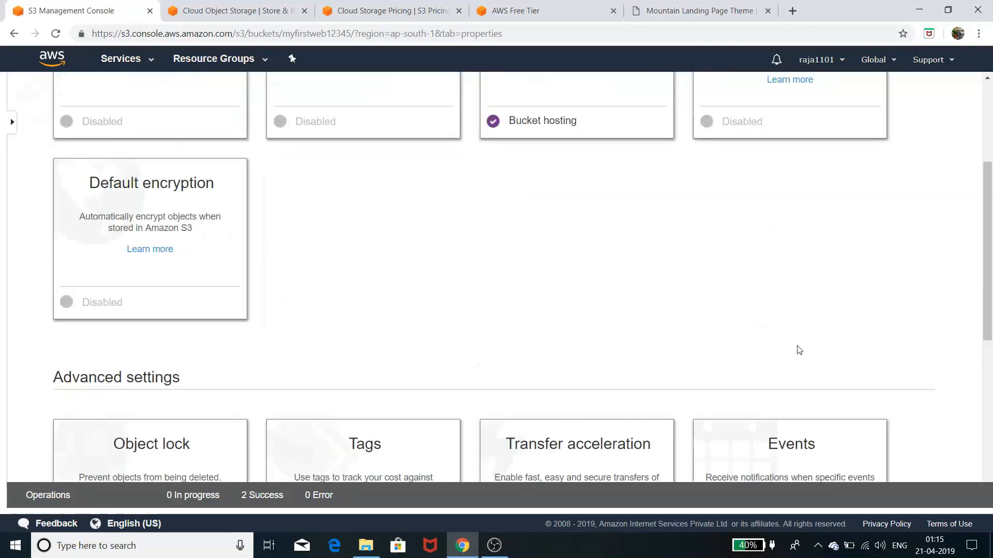
pyautogui.scroll(4, 766, 322)
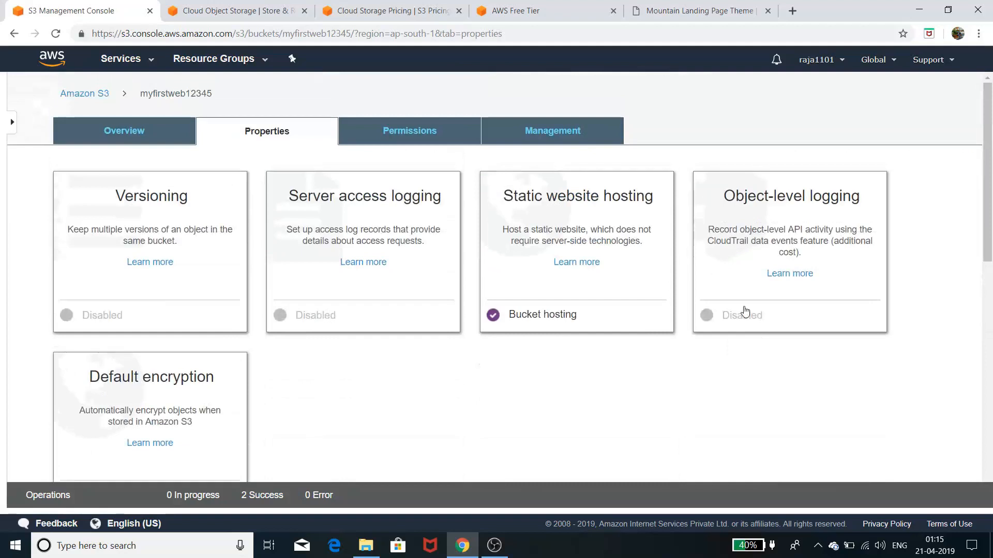
# Check the bucket's file list, reopen the static website hosting settings and open the site's endpoint URL in a new tab.
pyautogui.click(143, 136)
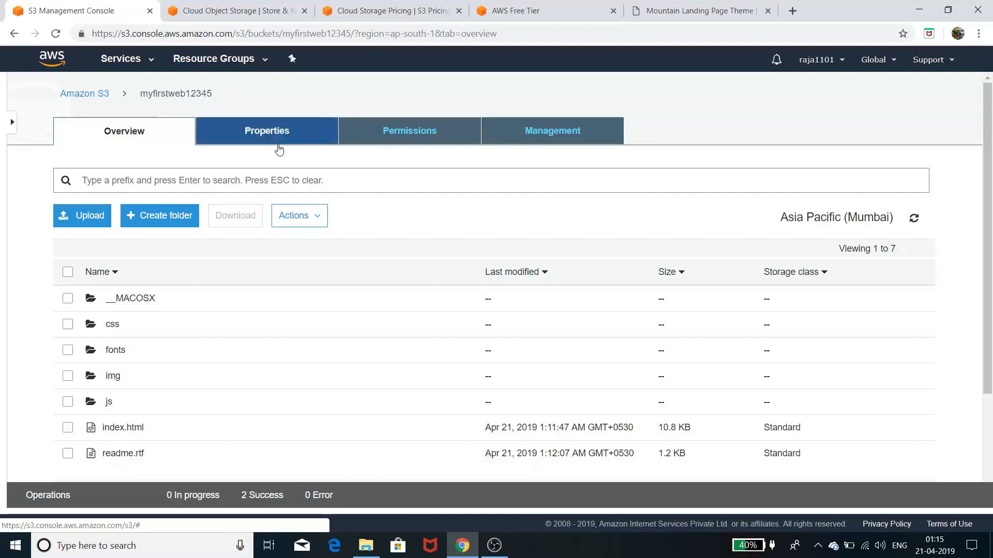
pyautogui.scroll(-3, 300, 203)
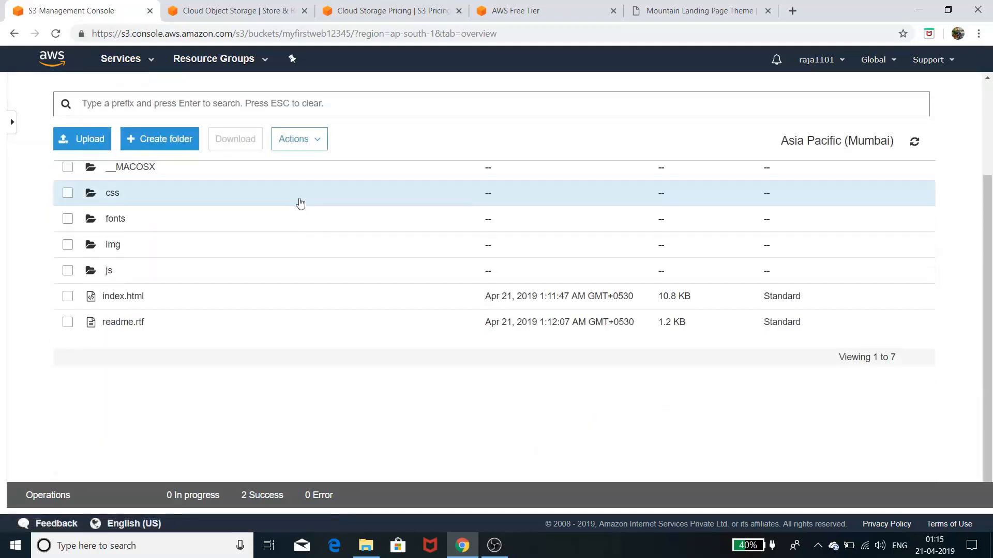
pyautogui.scroll(3, 300, 202)
pyautogui.click(275, 144)
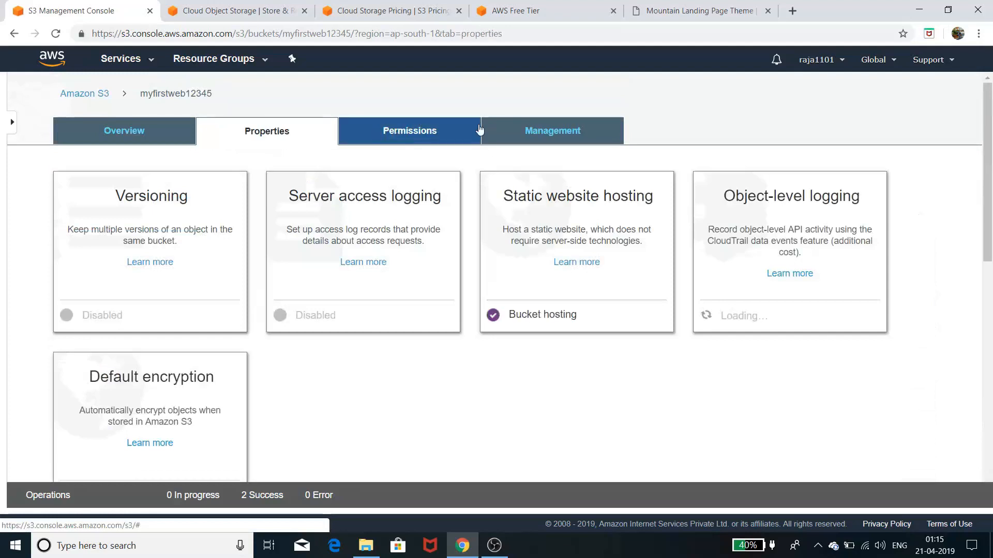
pyautogui.click(551, 226)
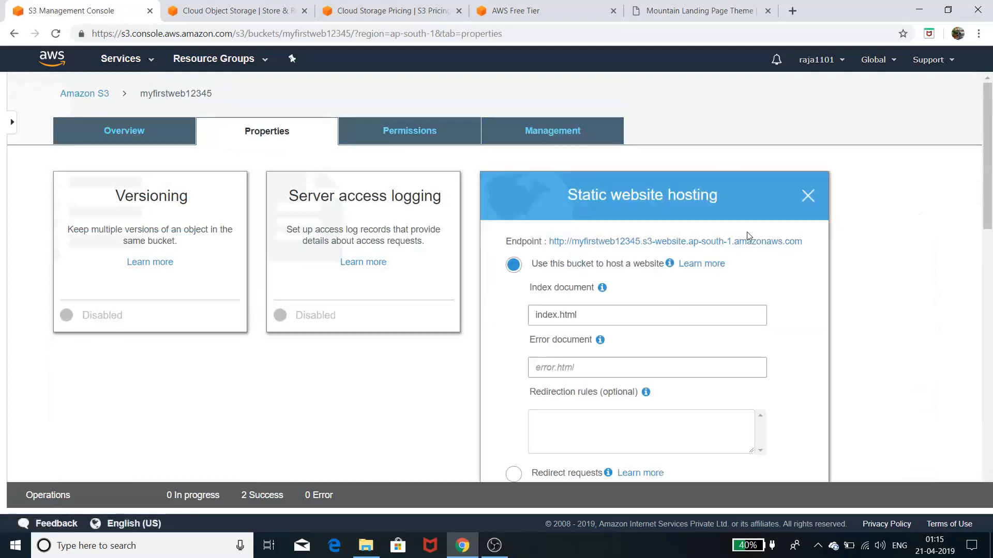
pyautogui.rightClick(775, 242)
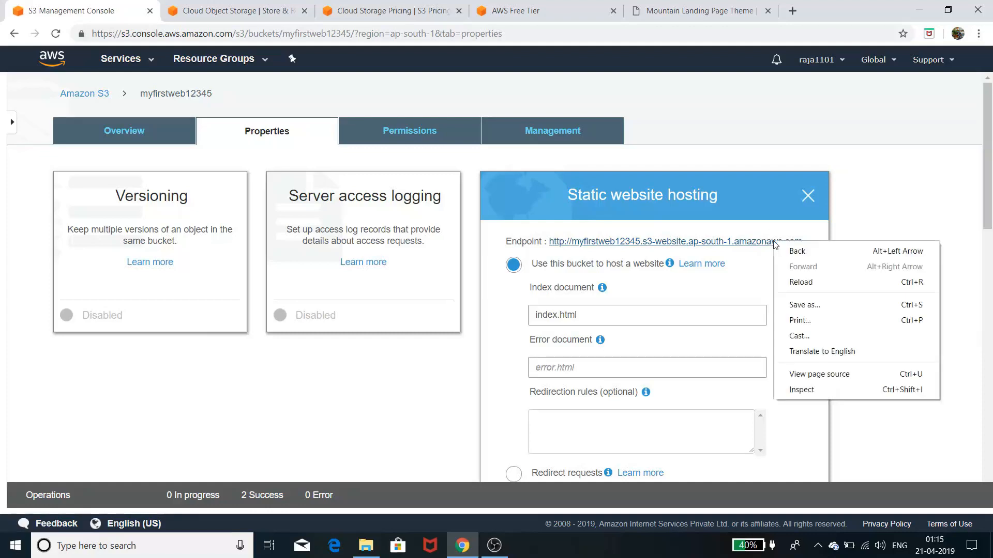
pyautogui.click(732, 243)
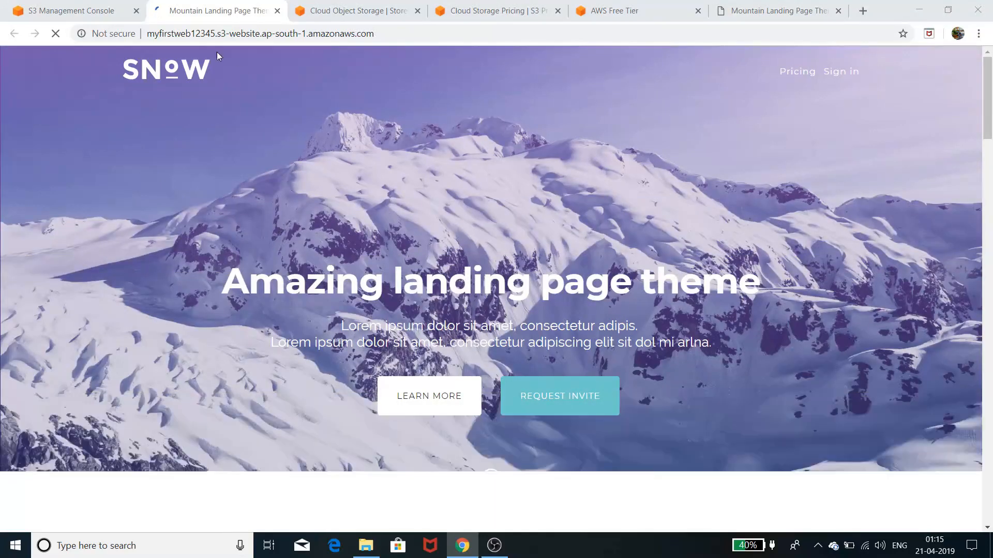
# Look through the hosted landing page from its header down to the pricing section and back.
pyautogui.scroll(-8, 334, 232)
pyautogui.scroll(-10, 333, 232)
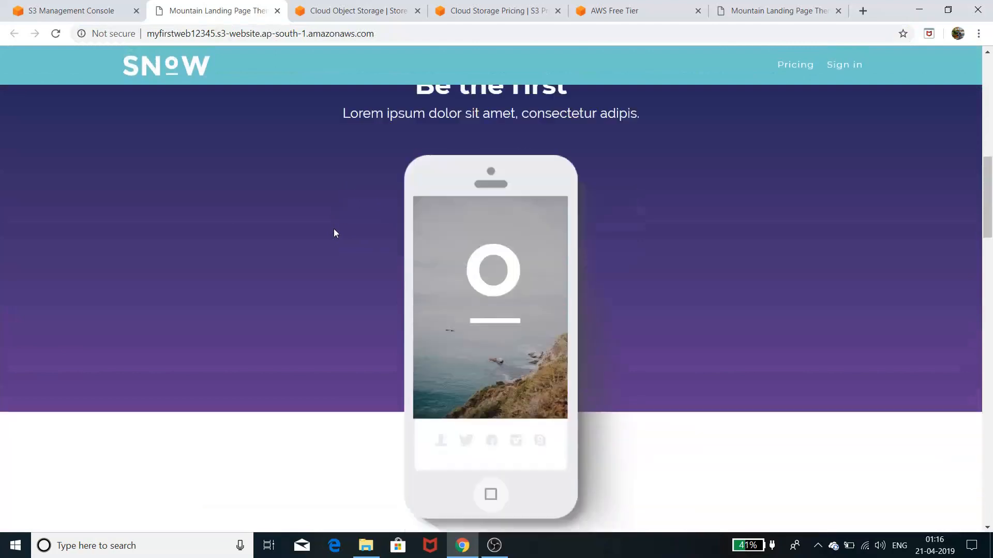
pyautogui.scroll(10, 336, 232)
pyautogui.scroll(8, 336, 229)
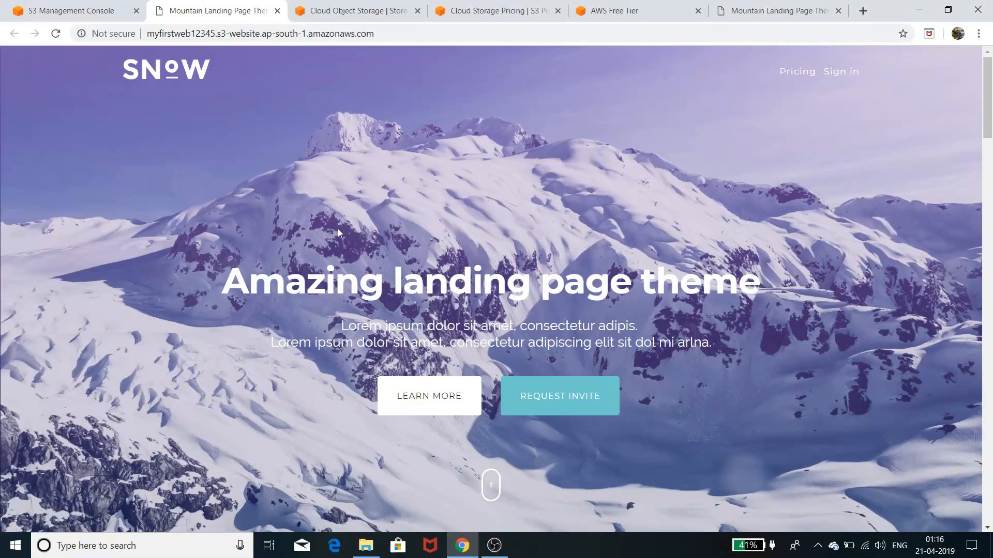
pyautogui.scroll(-15, 338, 230)
pyautogui.scroll(8, 341, 220)
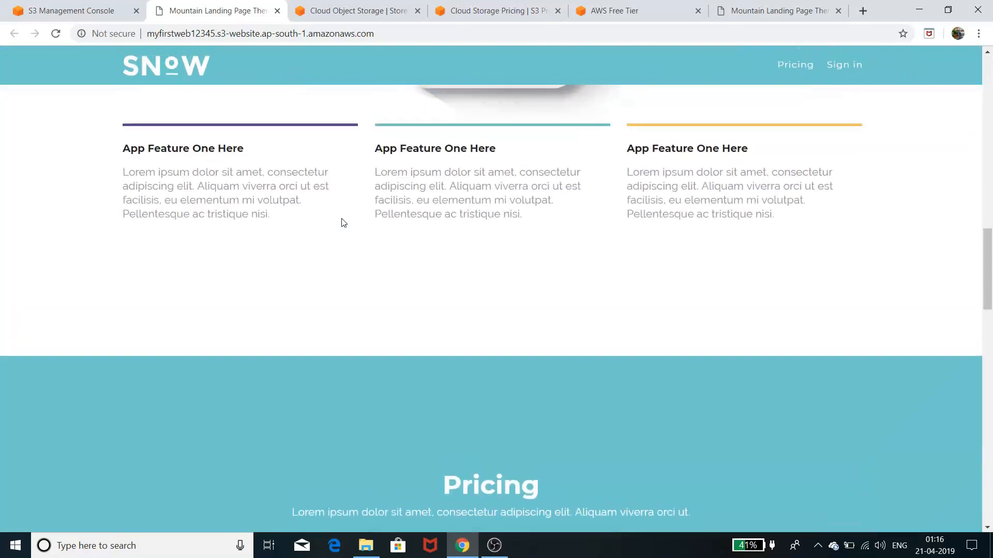
pyautogui.scroll(7, 343, 217)
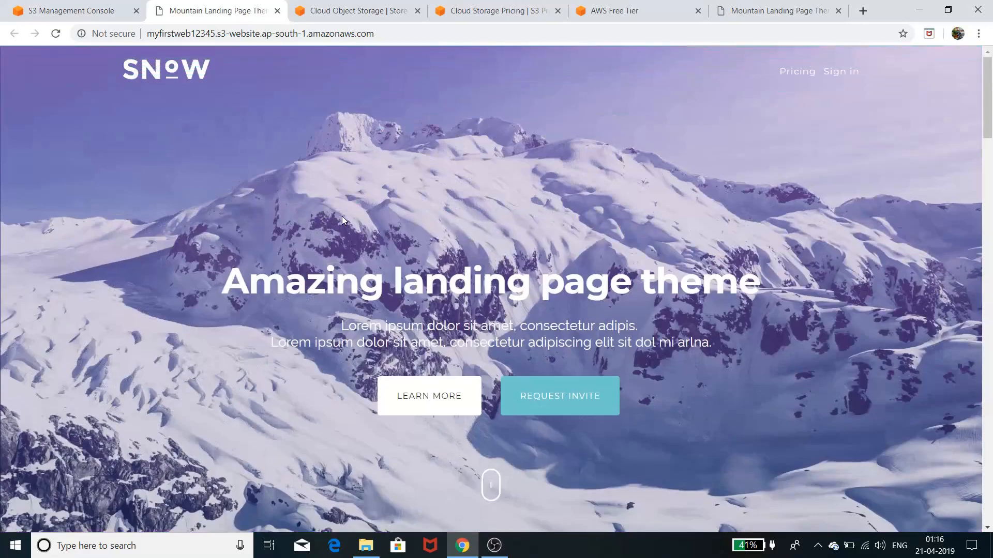
# Compare the bucket's file list in the S3 console with the live hosted landing page.
pyautogui.click(61, 17)
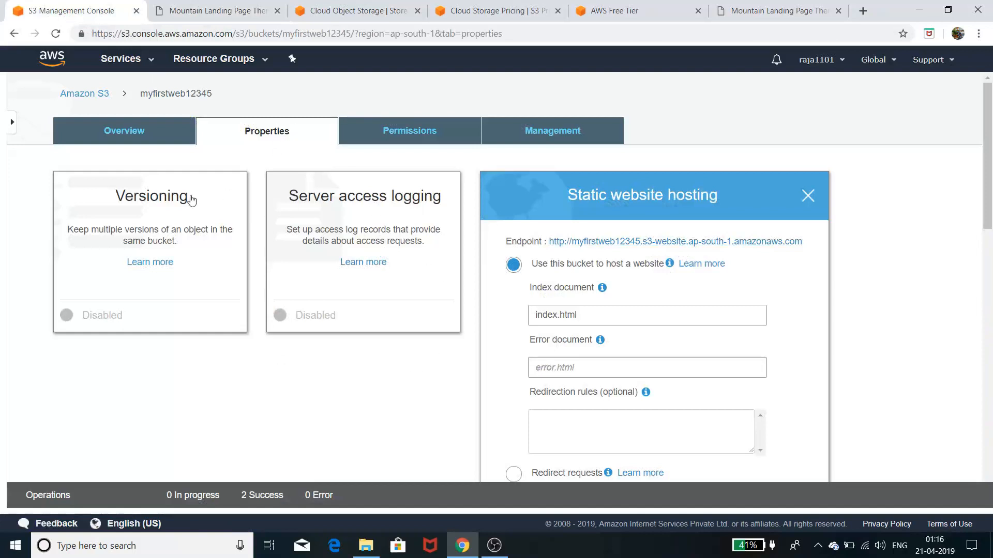
pyautogui.click(126, 144)
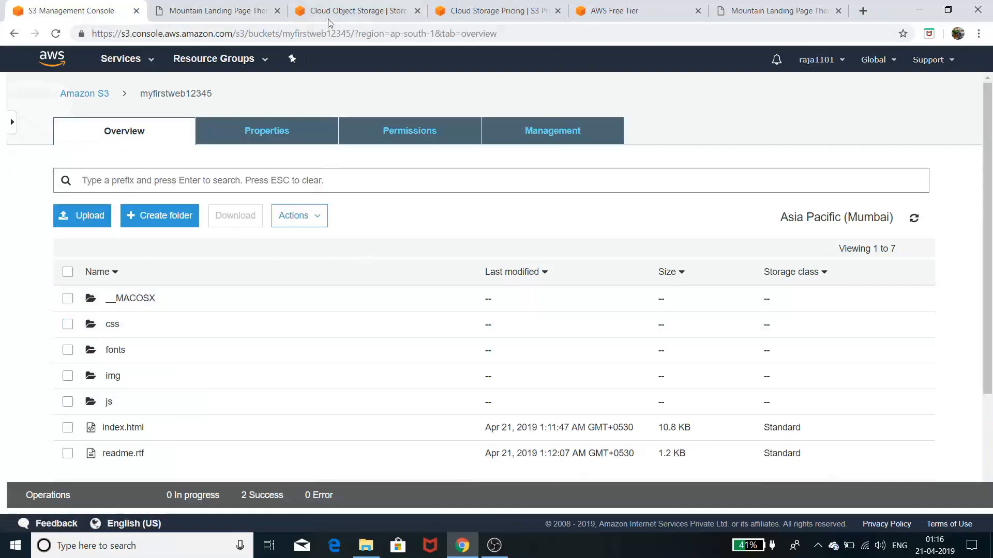
pyautogui.click(221, 14)
pyautogui.scroll(-4, 200, 262)
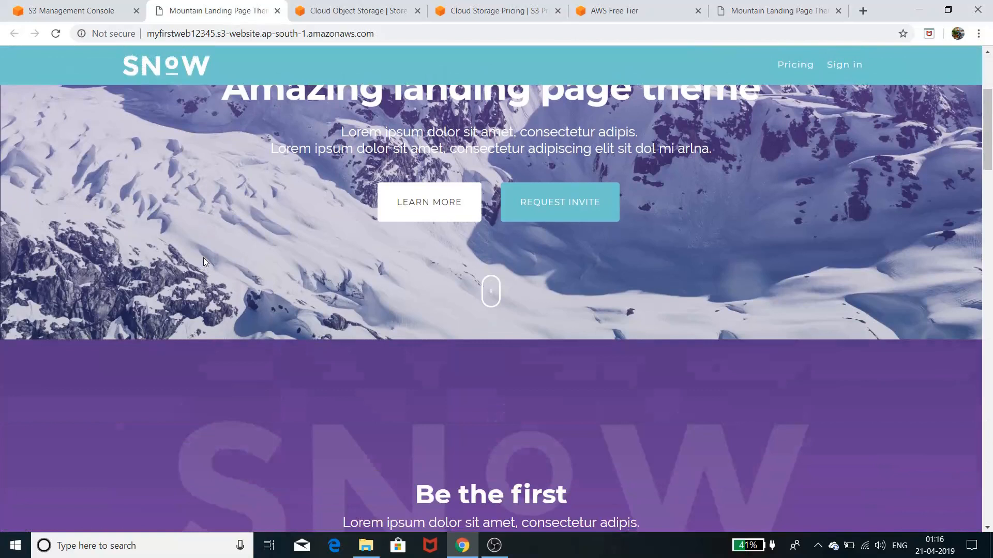
pyautogui.scroll(4, 204, 256)
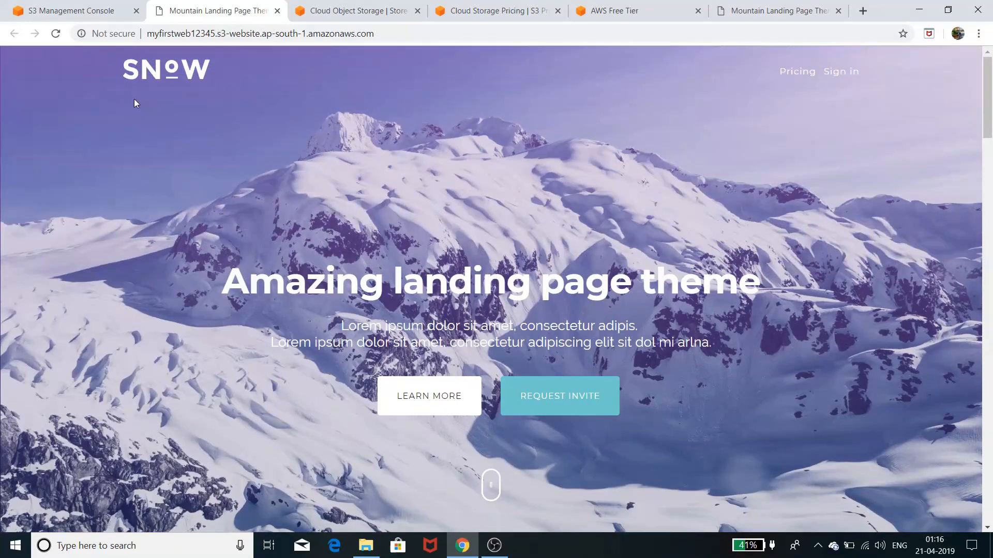
pyautogui.click(80, 21)
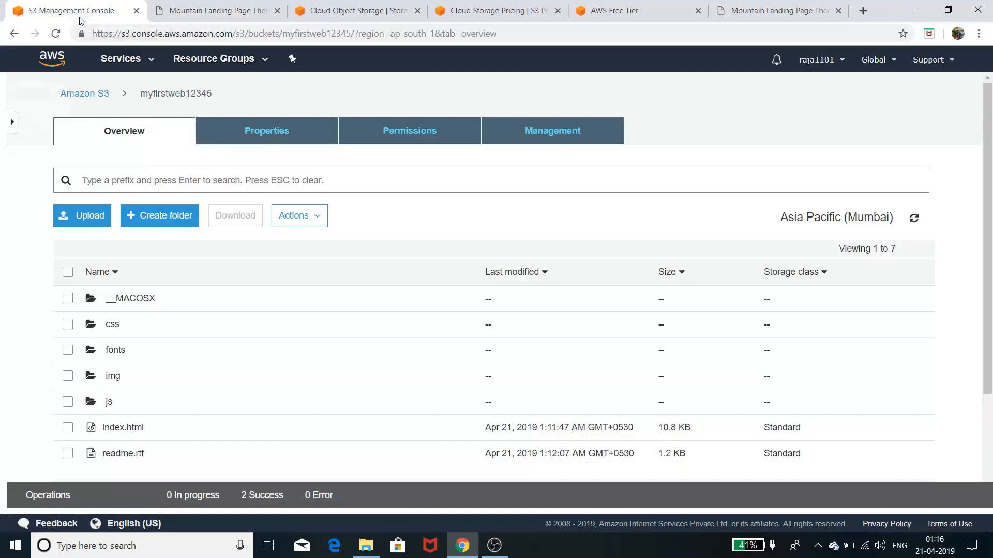
pyautogui.click(202, 18)
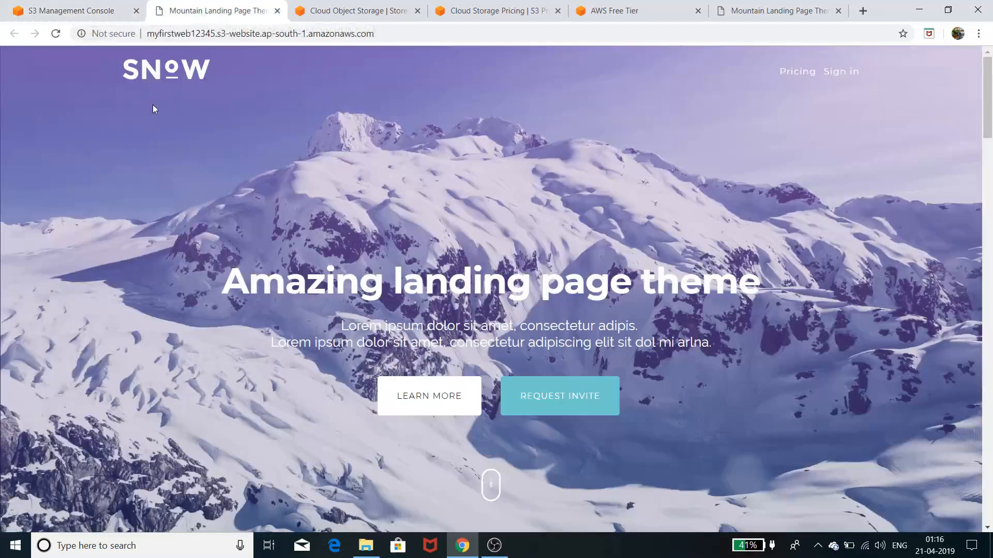
pyautogui.scroll(-4, 118, 235)
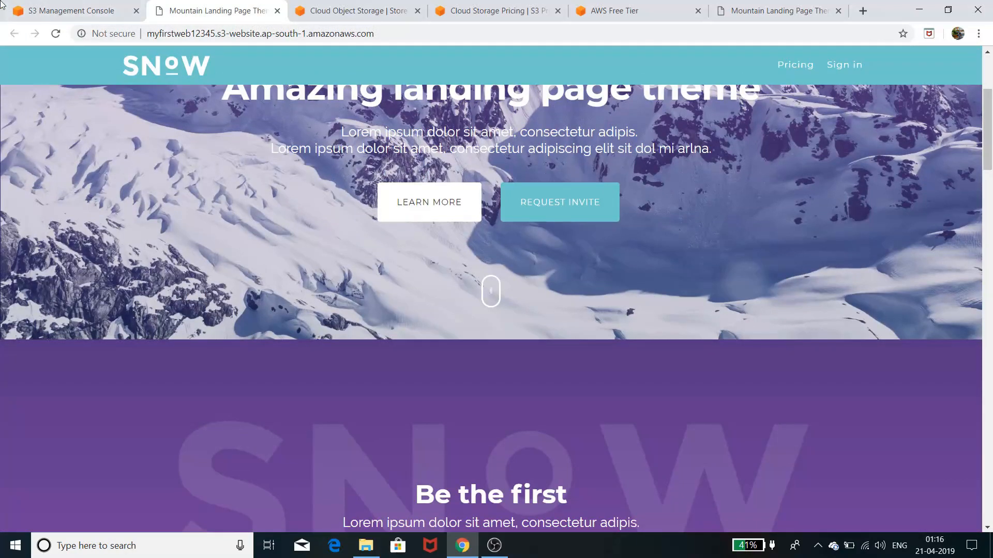
pyautogui.click(46, 14)
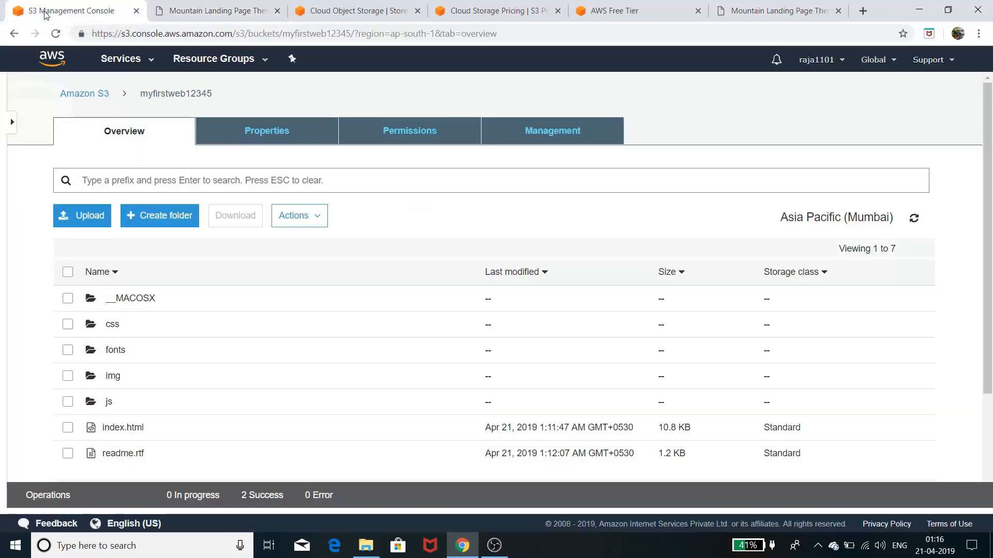
pyautogui.click(217, 11)
pyautogui.scroll(1, 235, 457)
pyautogui.scroll(3, 236, 460)
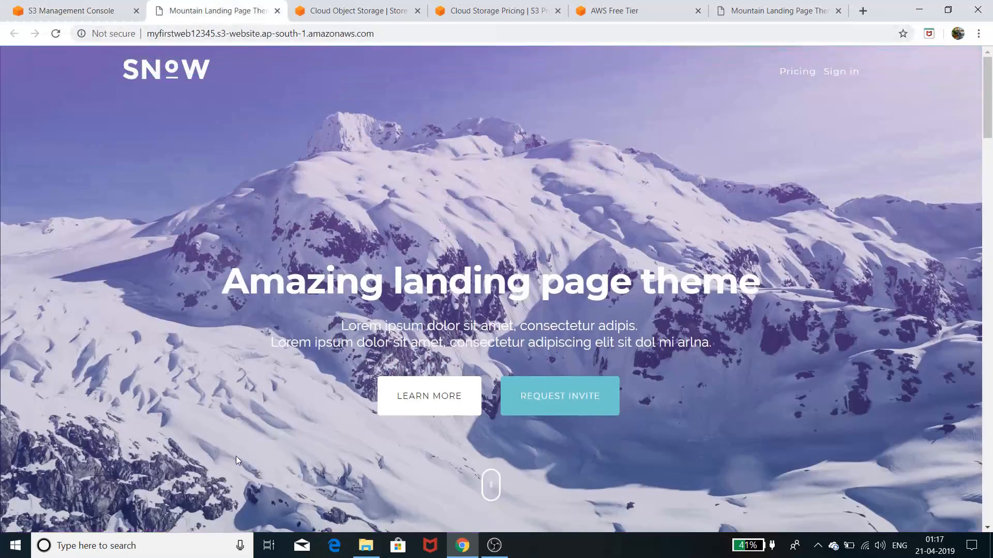
pyautogui.click(82, 10)
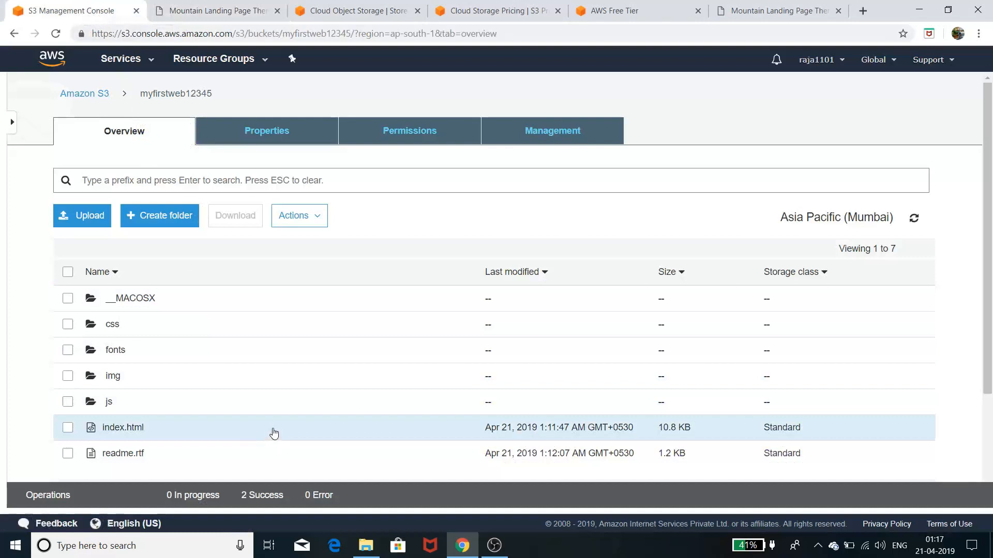
# Look through the Amazon S3 product page, covering its introduction, benefits and S3 Batch Operations sections.
pyautogui.click(354, 10)
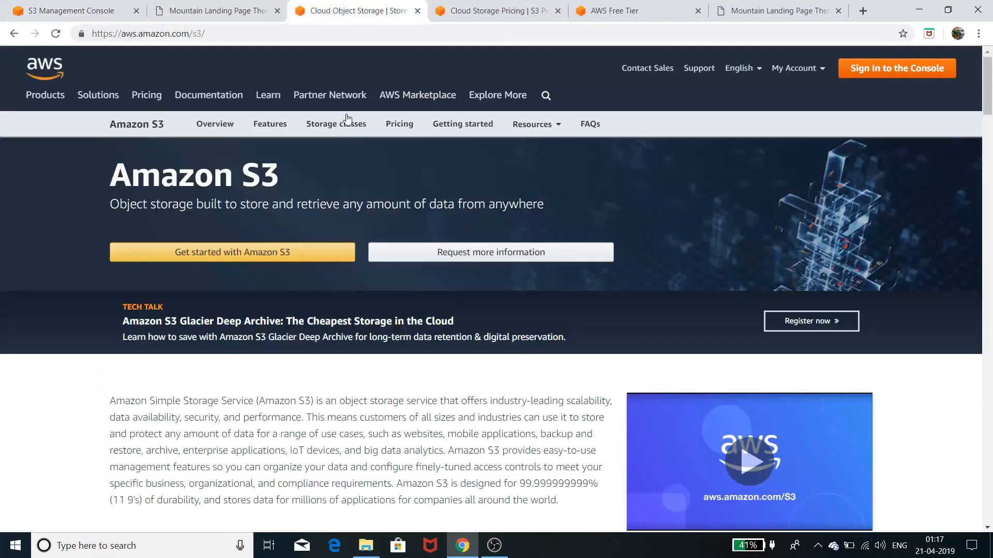
pyautogui.scroll(-3, 425, 478)
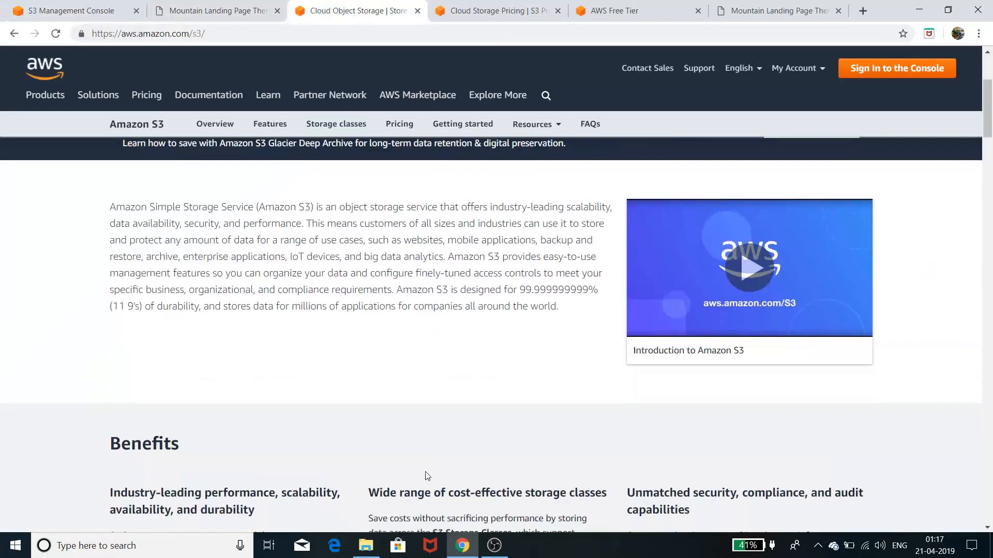
pyautogui.scroll(-5, 428, 476)
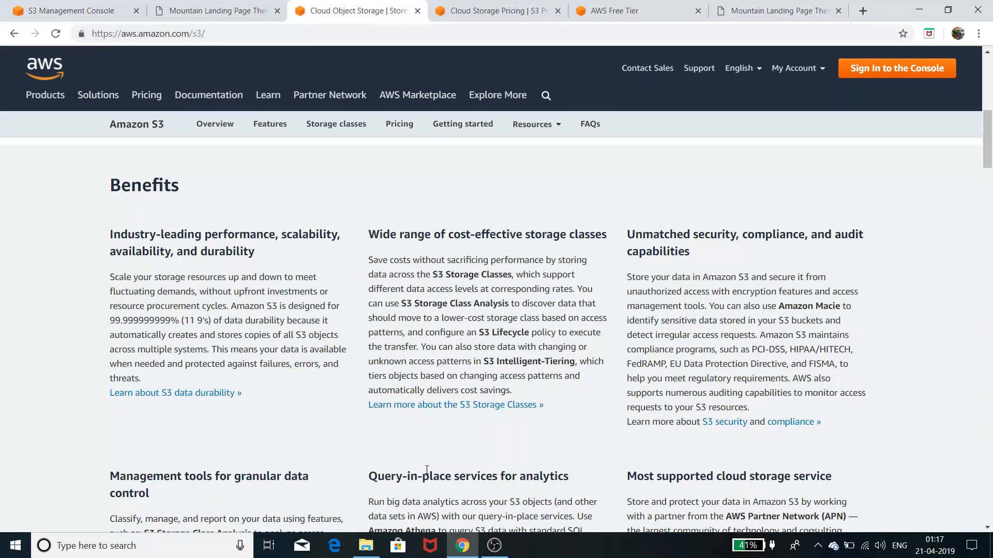
pyautogui.scroll(-5, 426, 469)
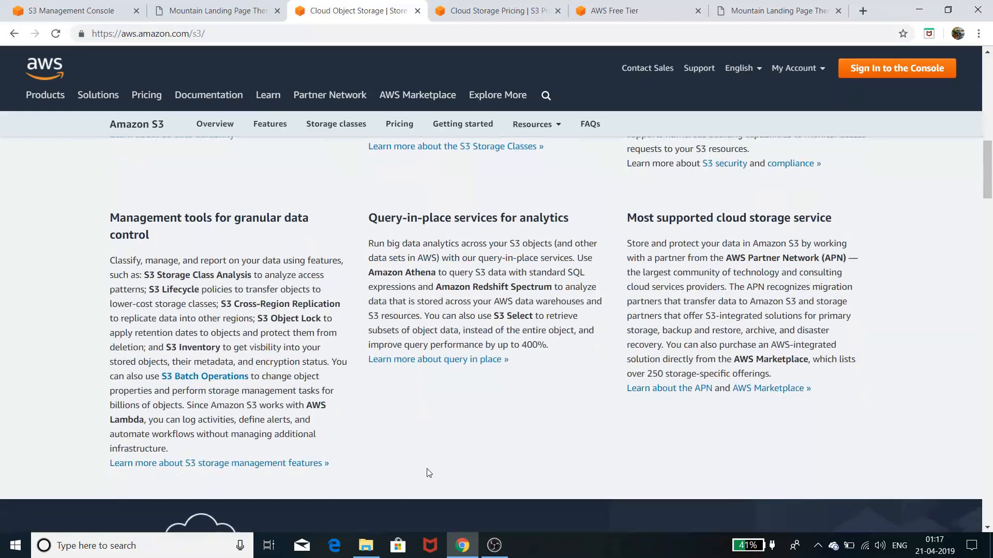
pyautogui.scroll(-6, 428, 472)
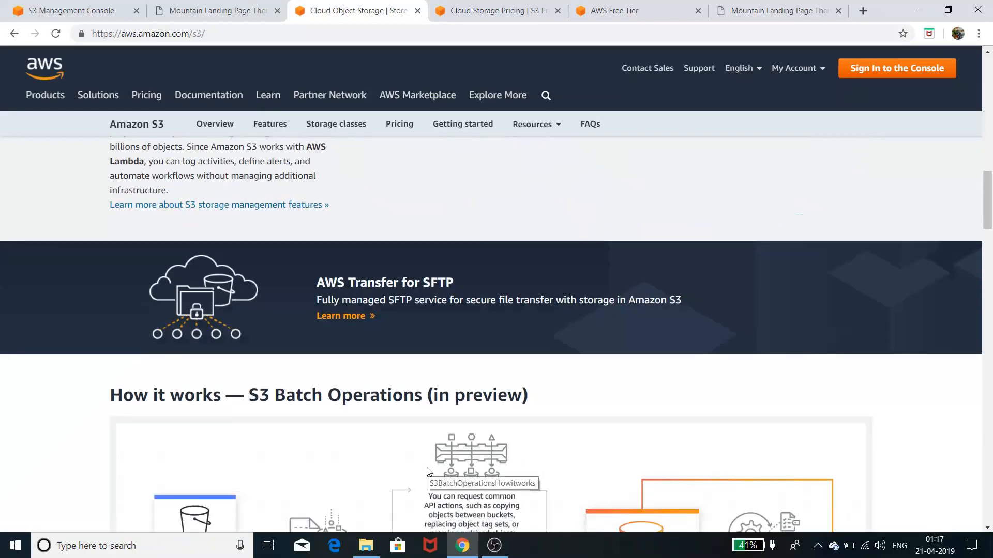
pyautogui.scroll(15, 428, 471)
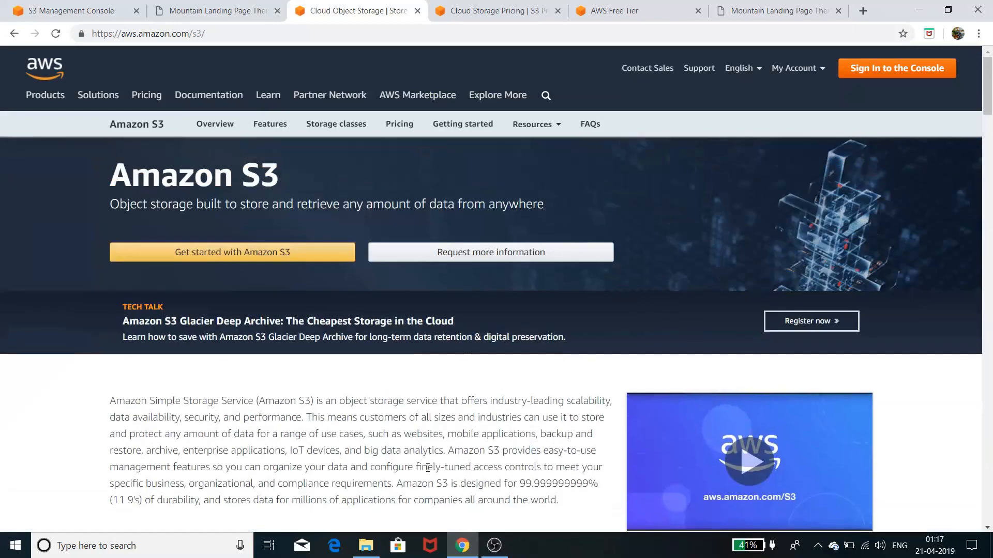